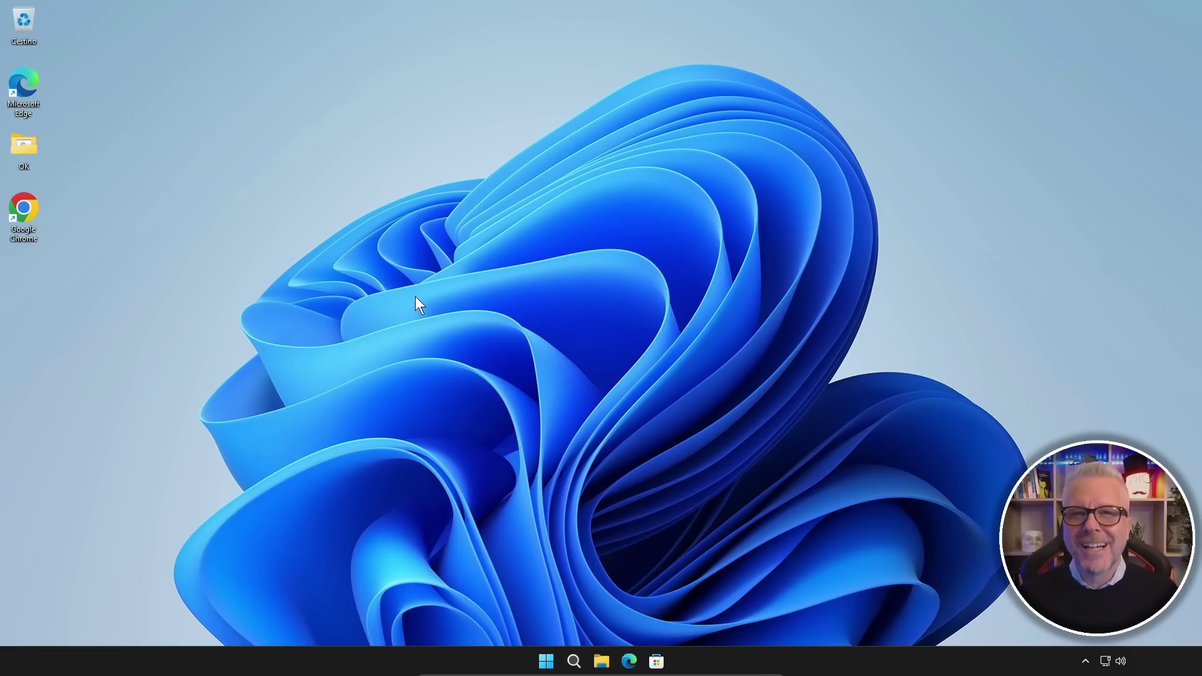
Launch Google Chrome and search Google for "gentiluomo digitale"
double_click(25, 209)
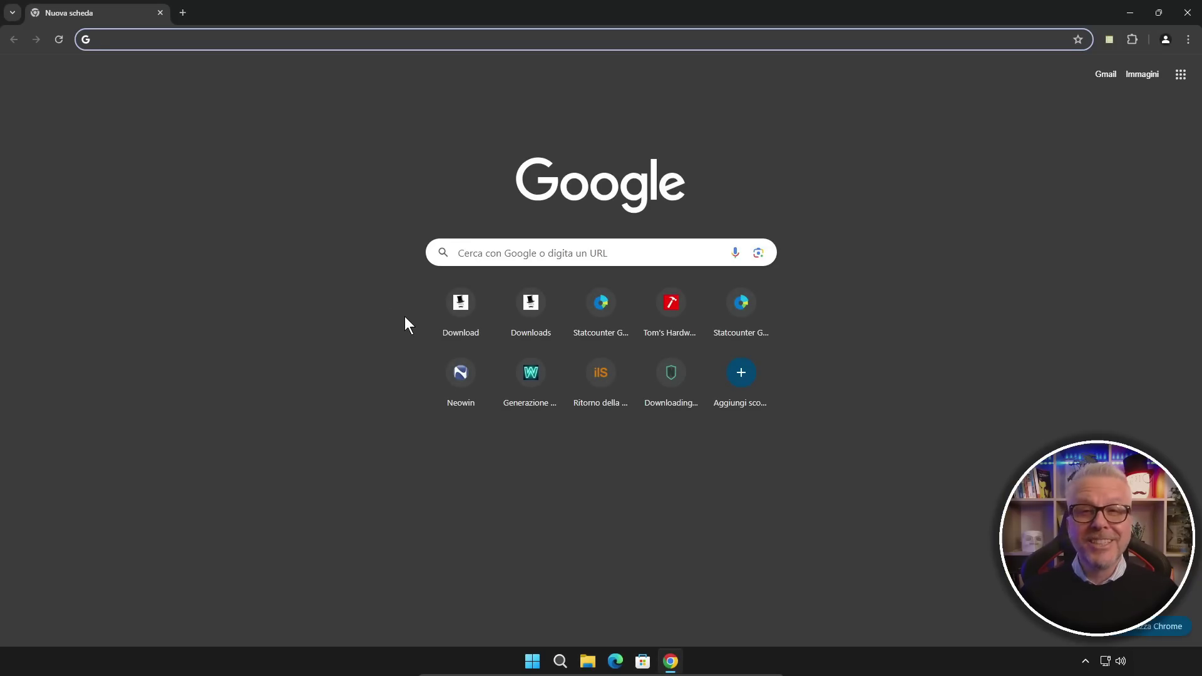
left_click(471, 254)
type("gentiluomo digi")
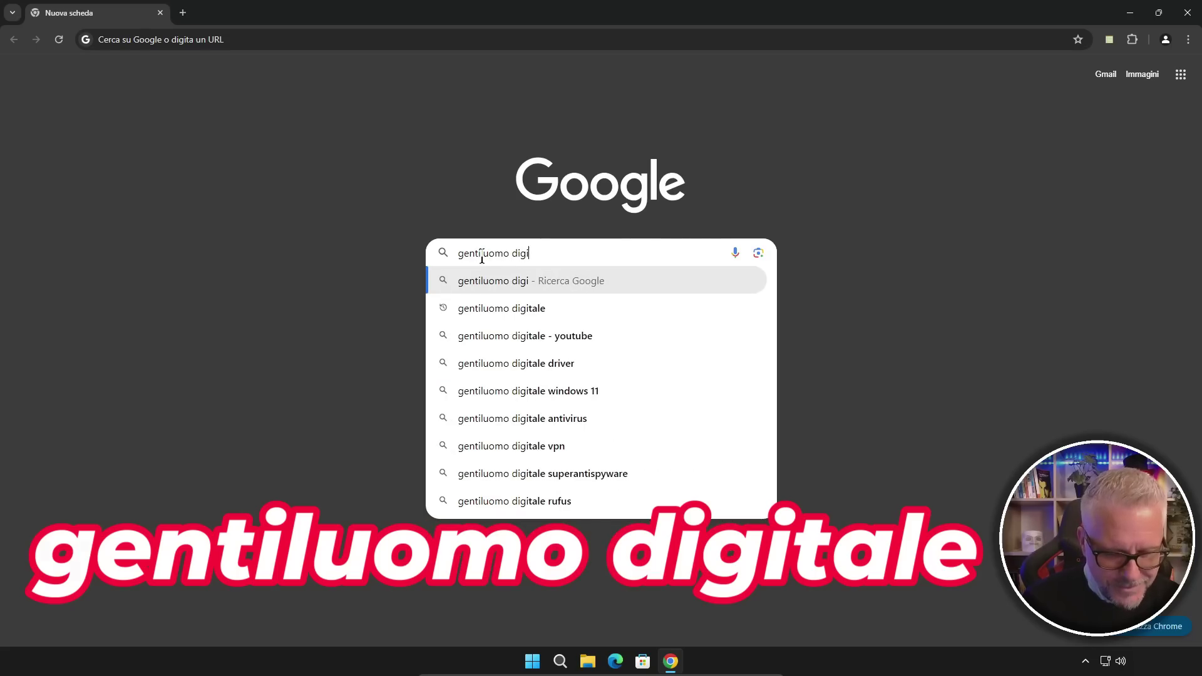
type("tale")
key("Return")
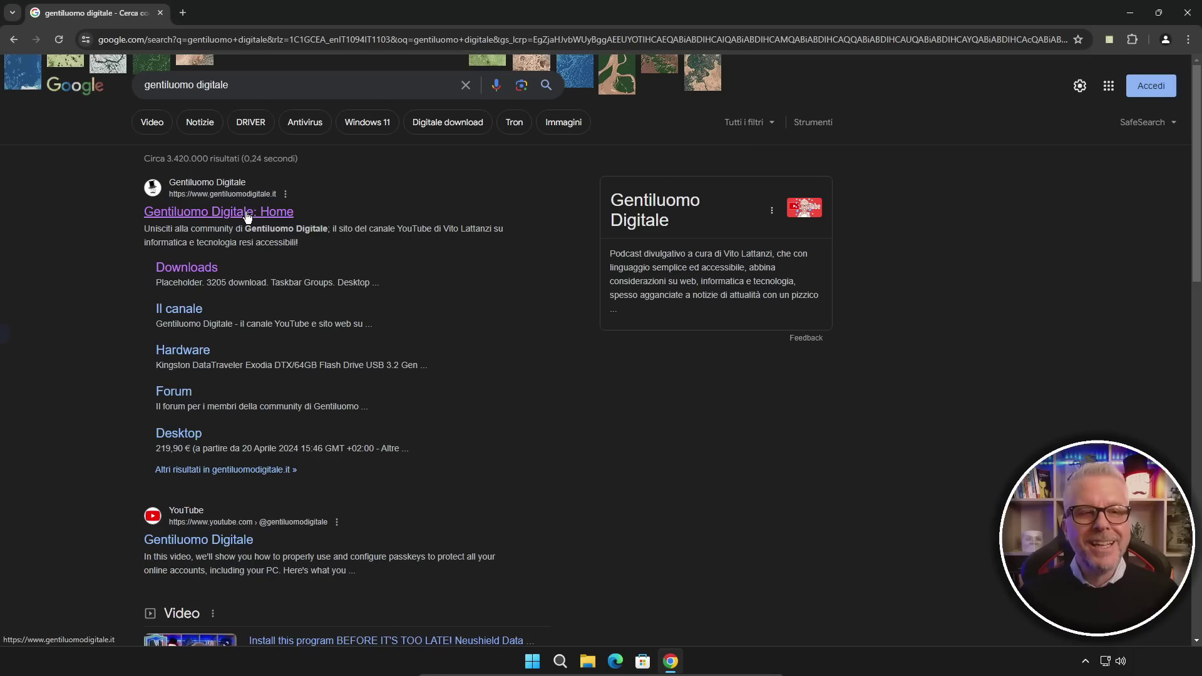
Go to the Gentiluomo Digitale website's Downloads page and download the Reduce Memory archive, ReduceMemory.zip
left_click(511, 450)
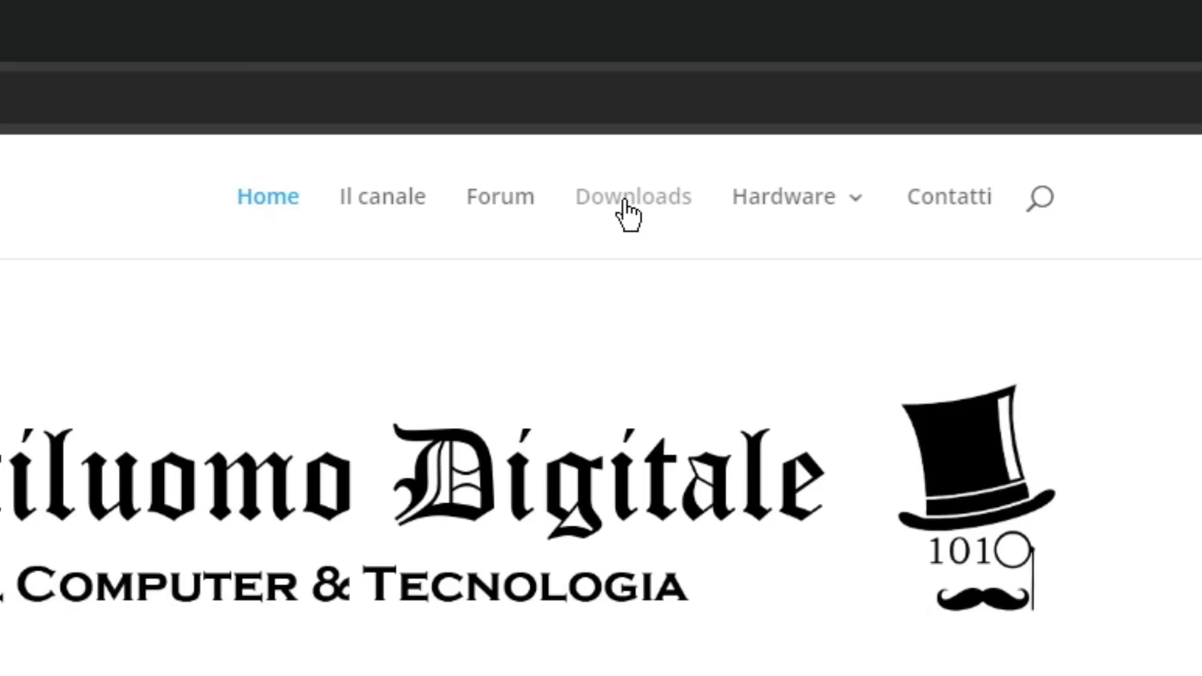
left_click(630, 207)
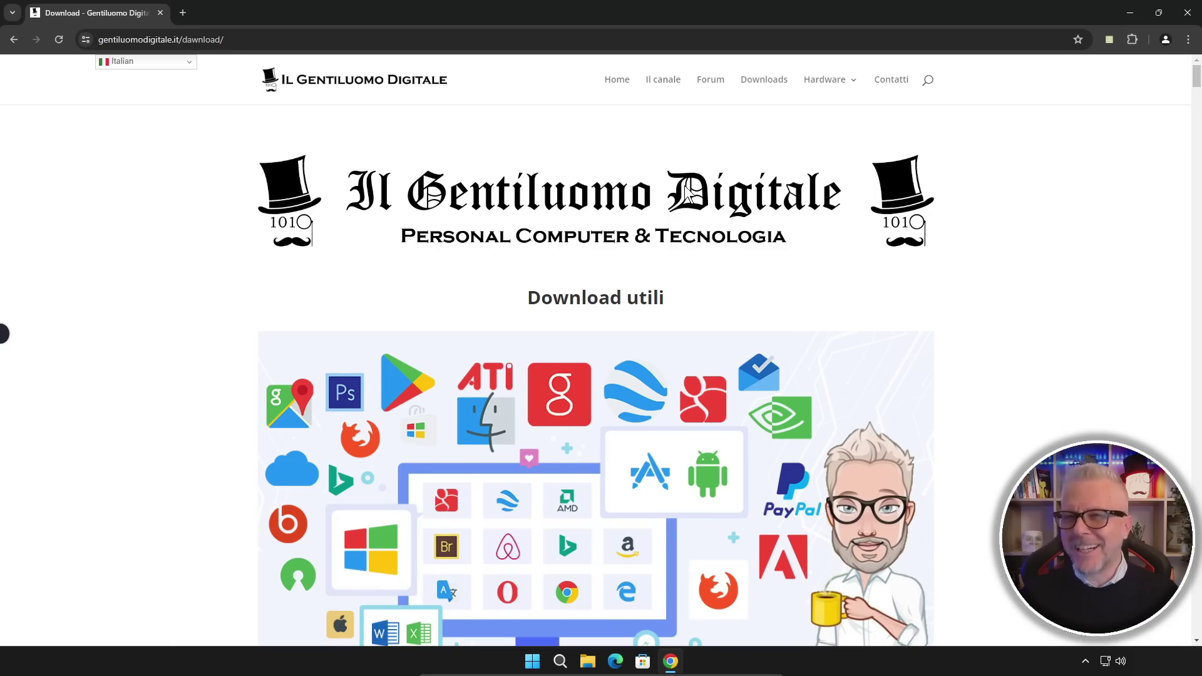
scroll(687, 192, "down", 10)
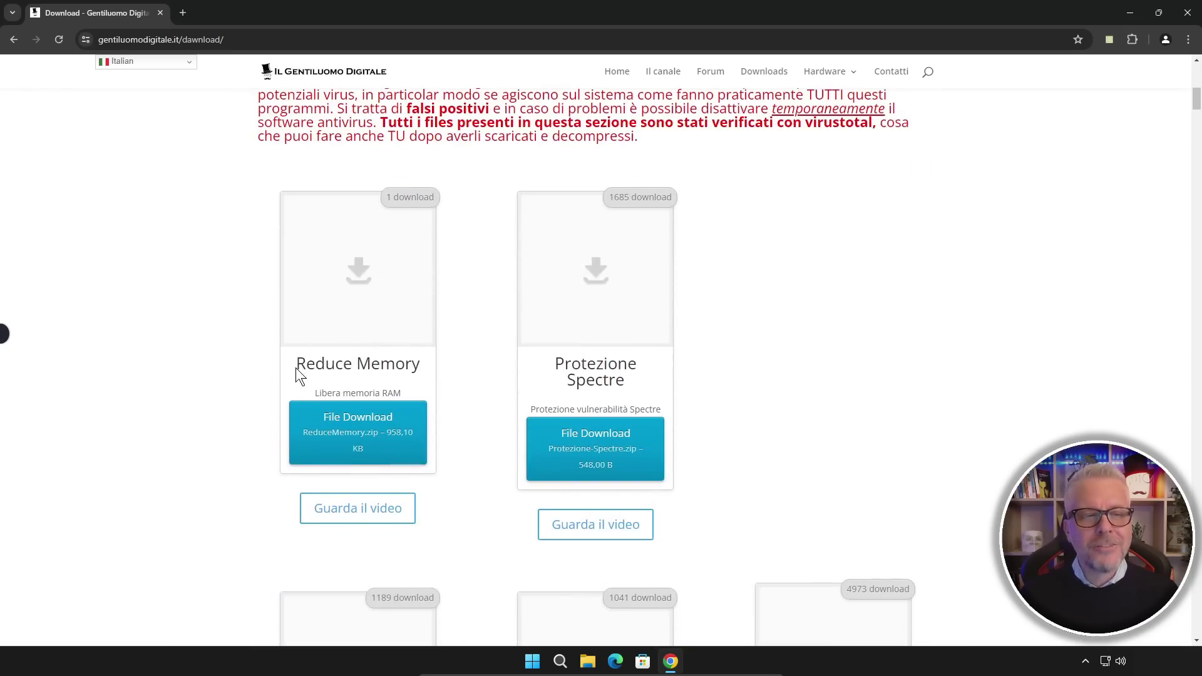
left_click_drag(295, 365, 414, 365)
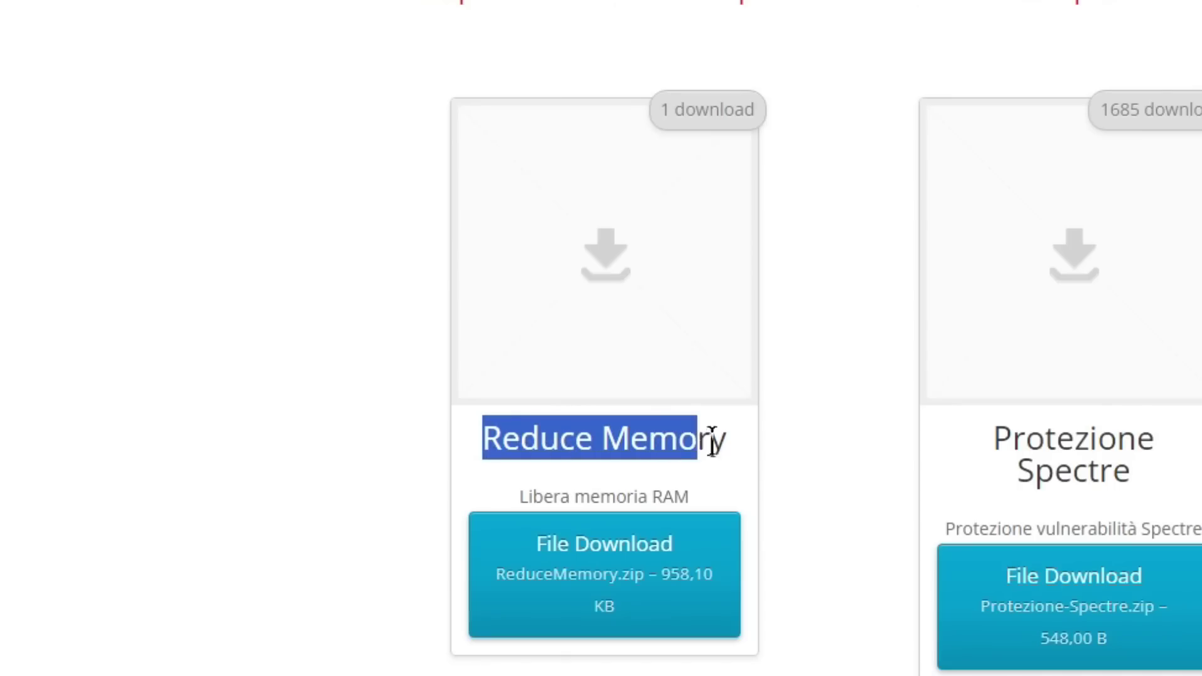
left_click_drag(712, 441, 743, 457)
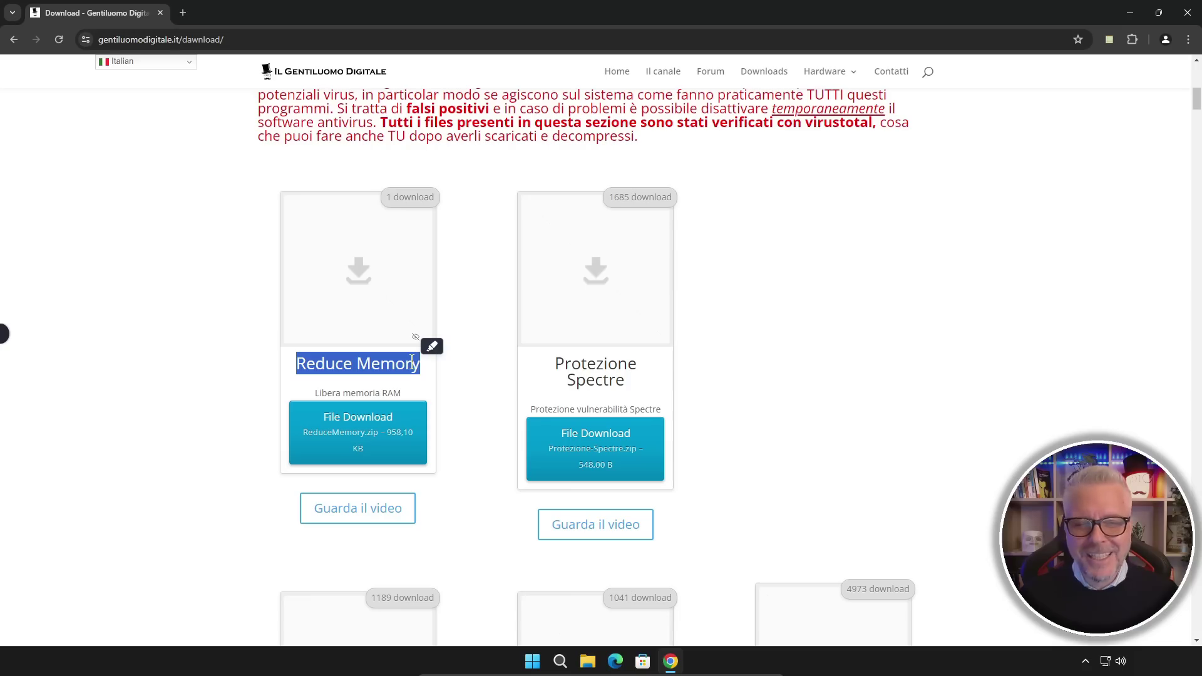
left_click(350, 430)
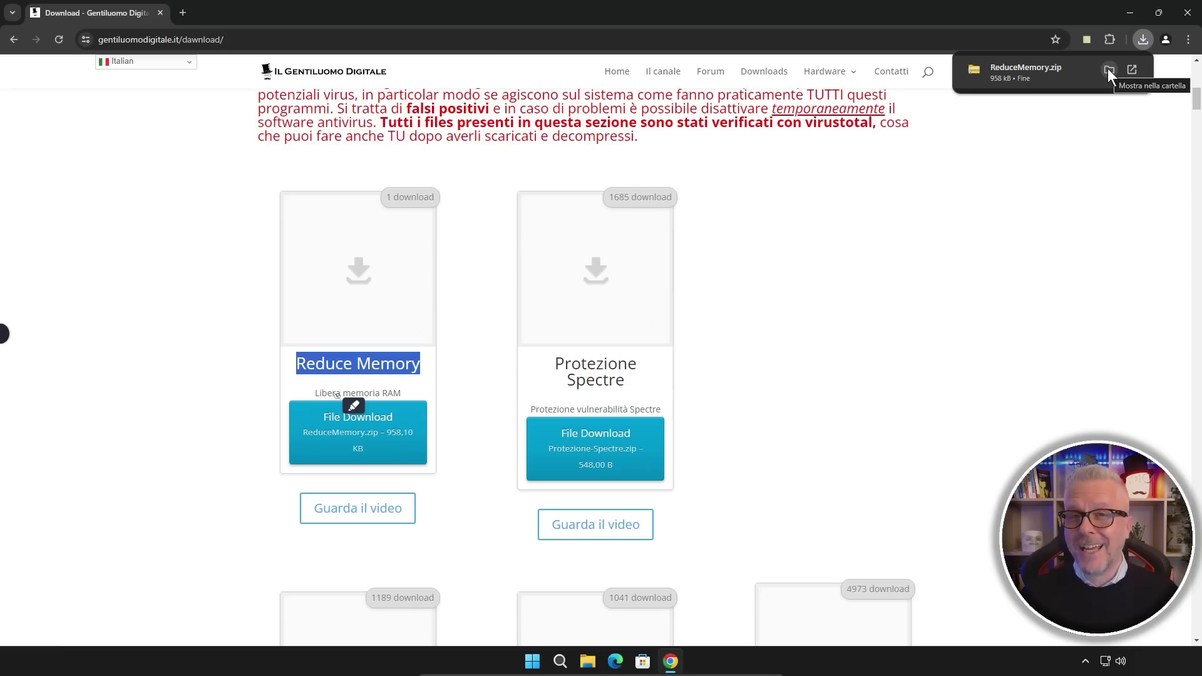
Show ReduceMemory.zip in its download folder, extract its ReduceMemory folder to the desktop, and close the browser and archive windows
left_click(1107, 69)
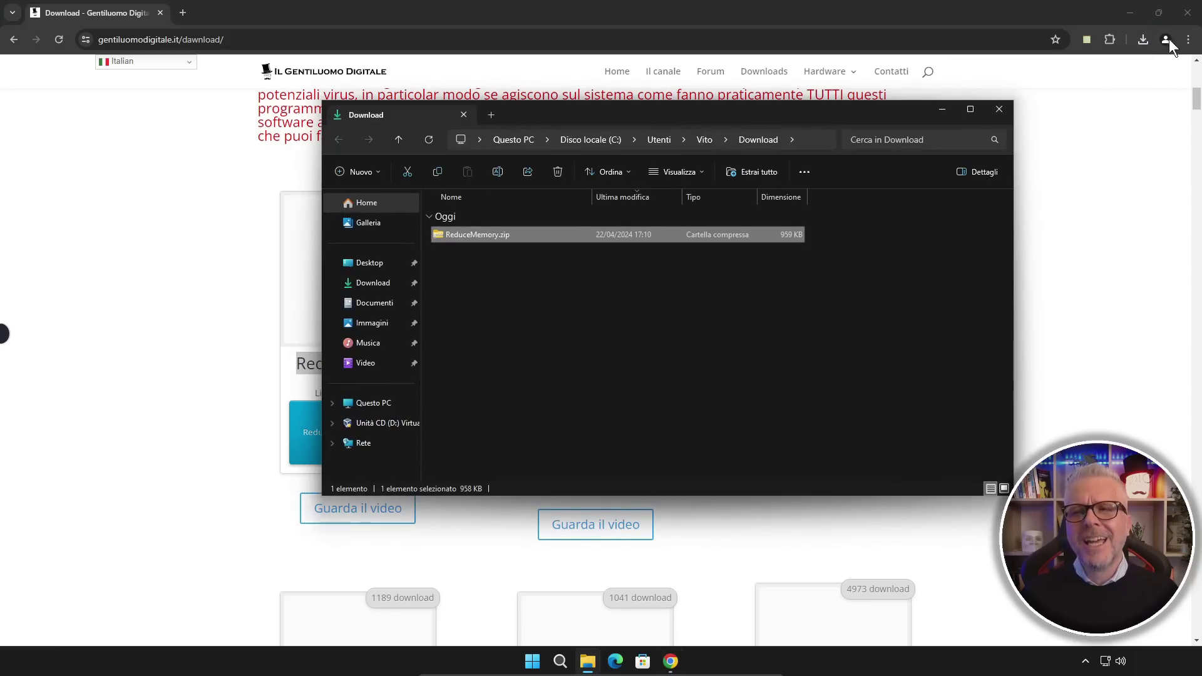
left_click(1190, 14)
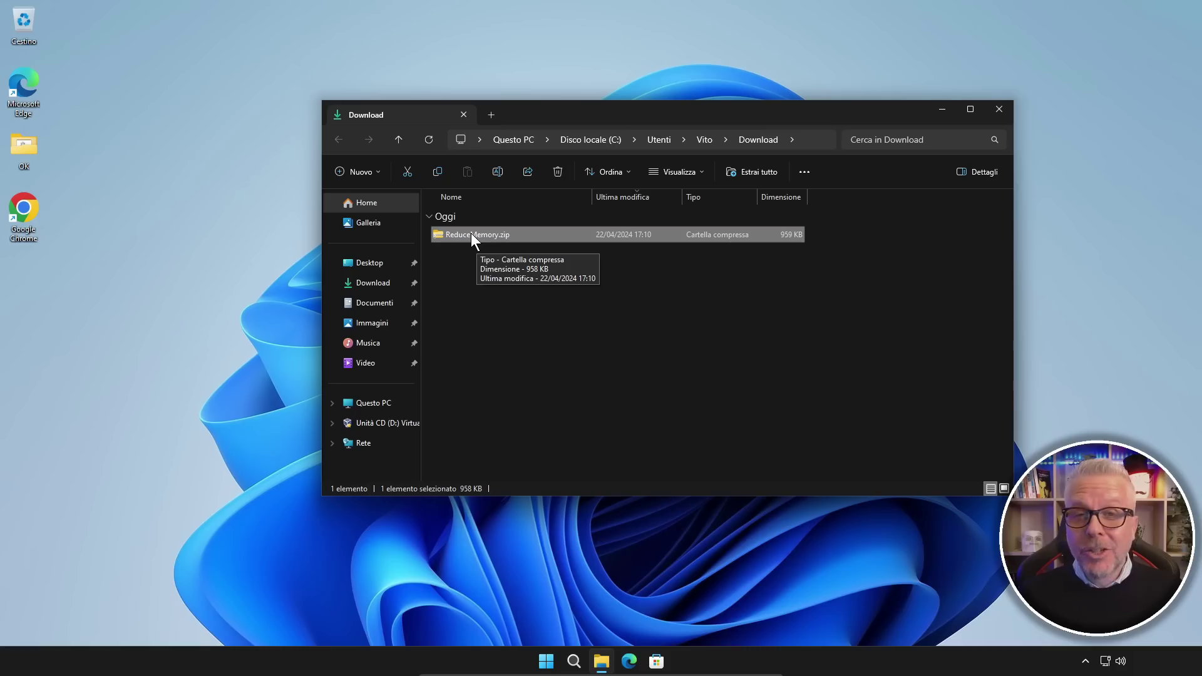
double_click(471, 235)
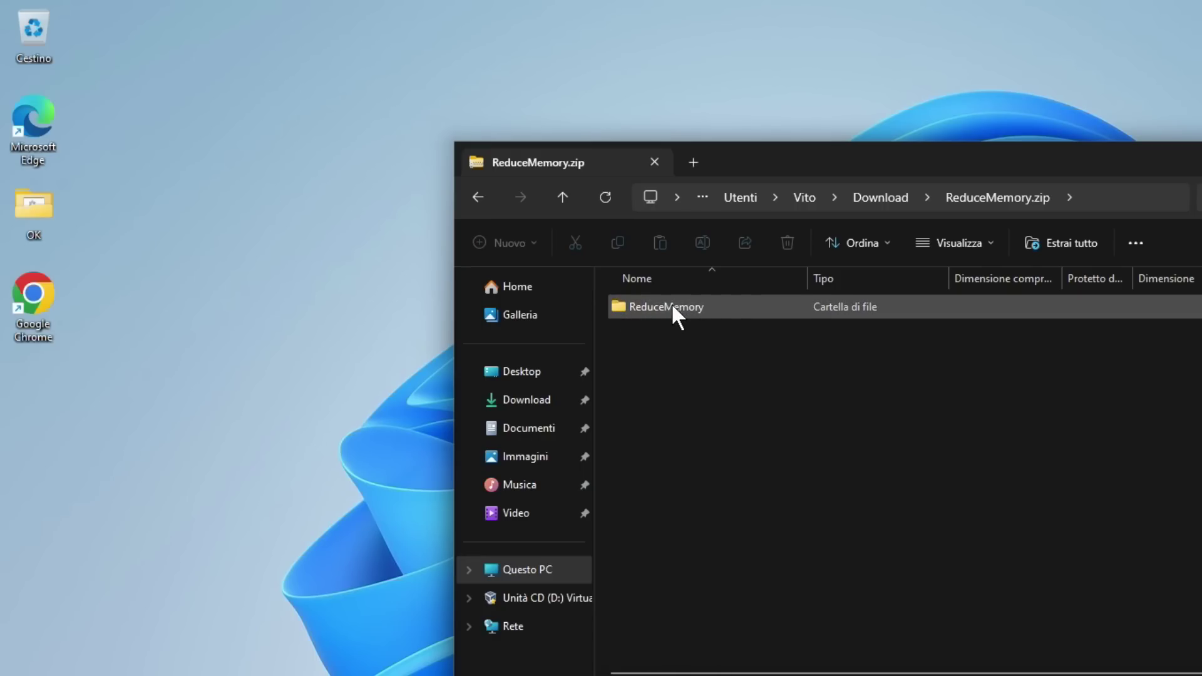
left_click_drag(671, 302, 41, 434)
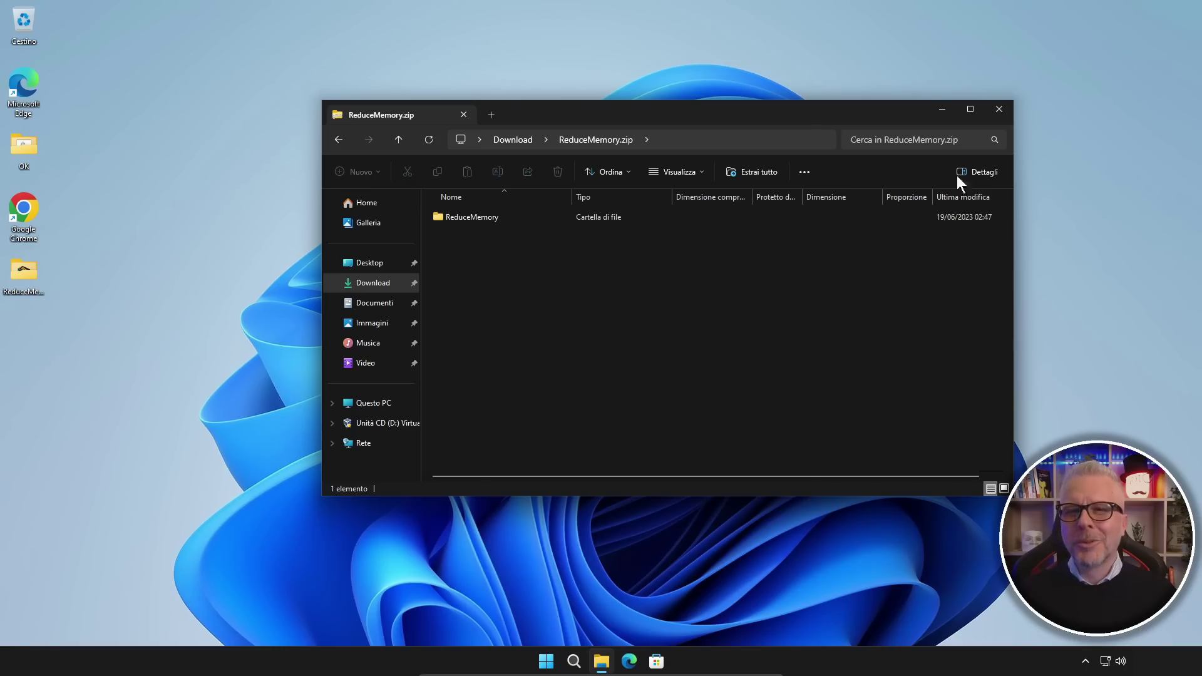
left_click(999, 109)
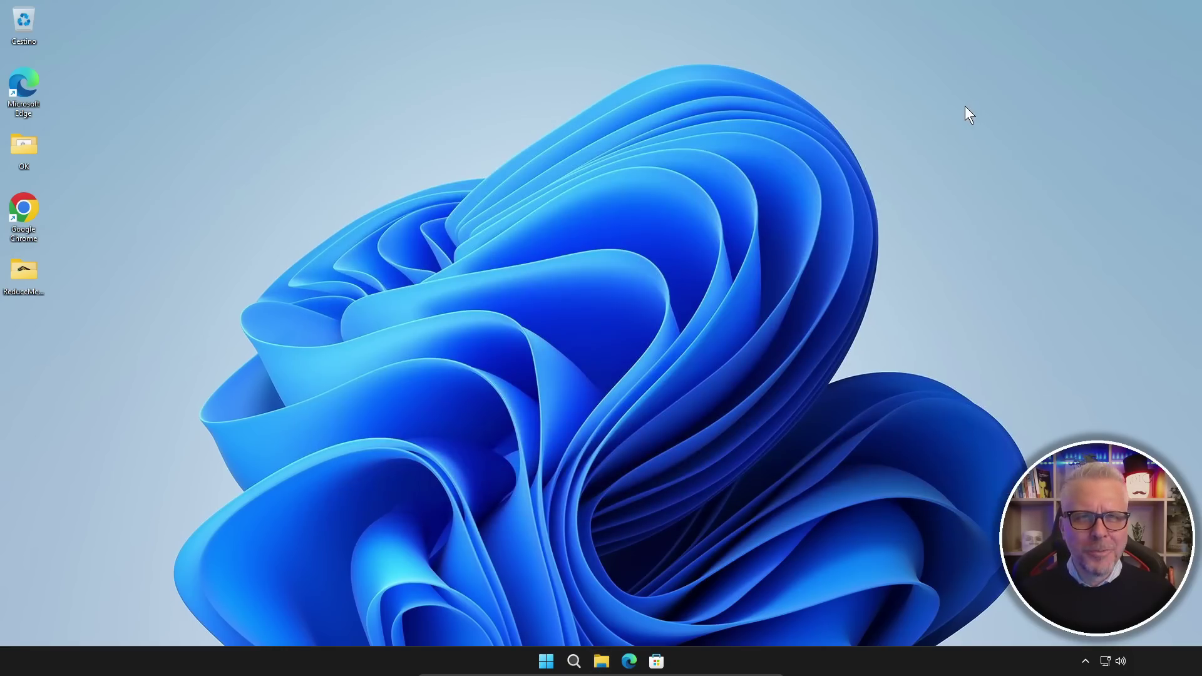
Open the extracted ReduceMemory folder on the desktop and examine the 32-bit and 64-bit program files
double_click(22, 274)
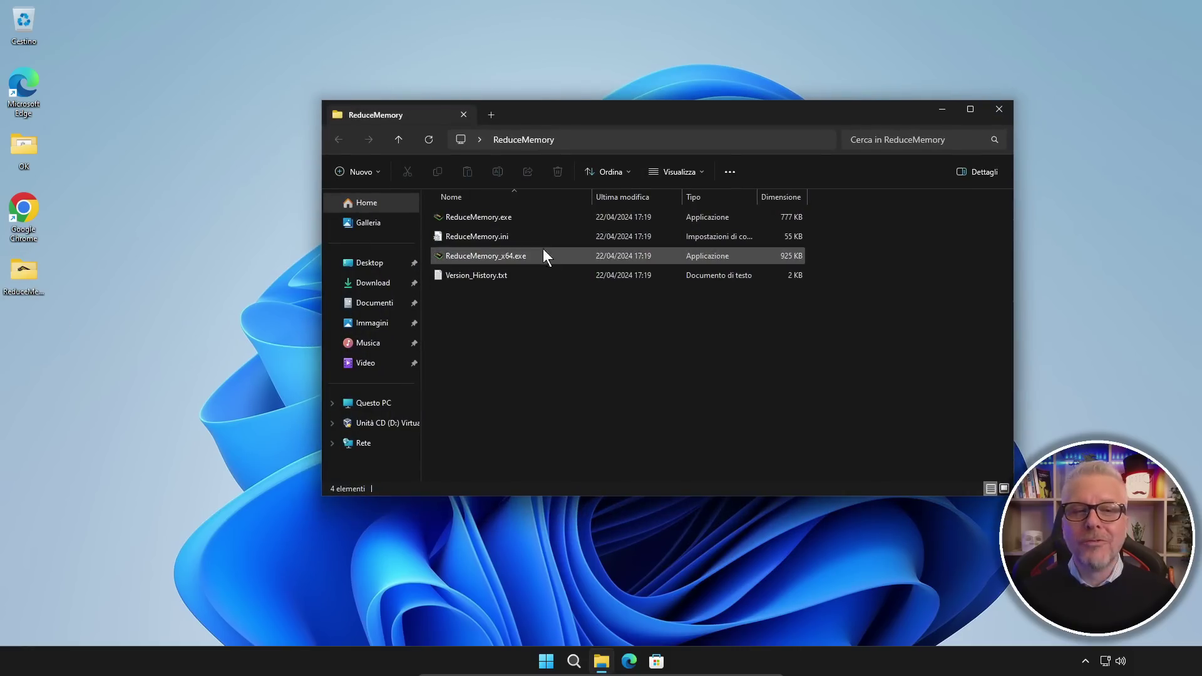
mouse_move(520, 216)
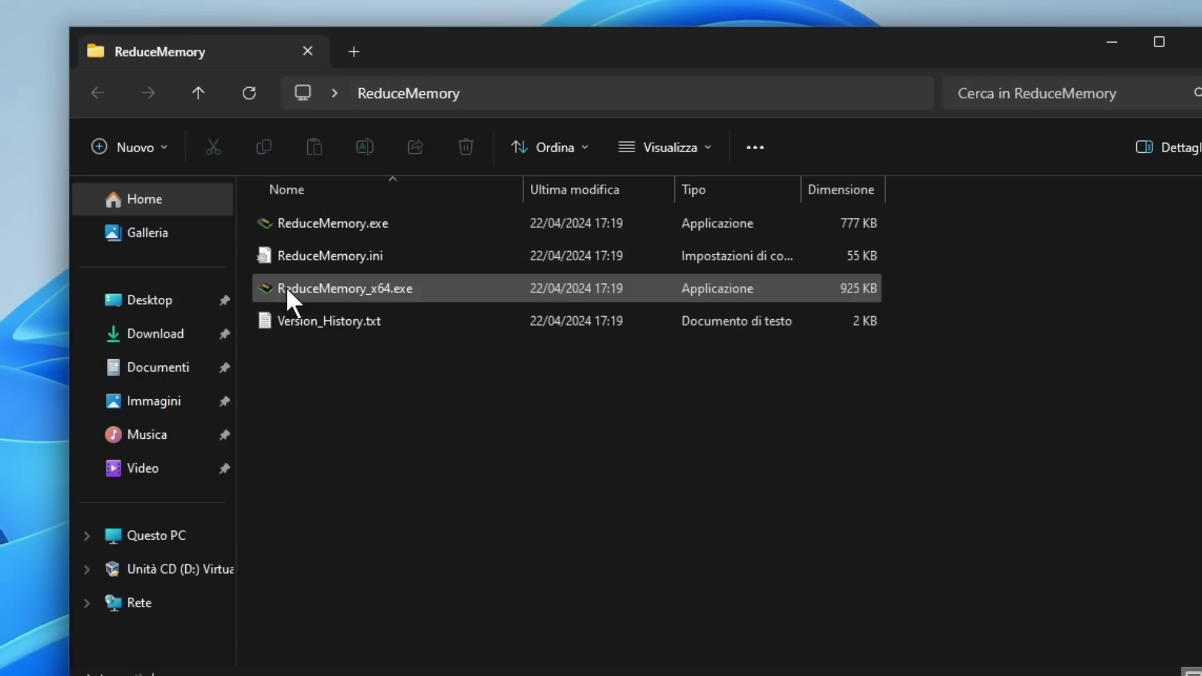
mouse_move(346, 294)
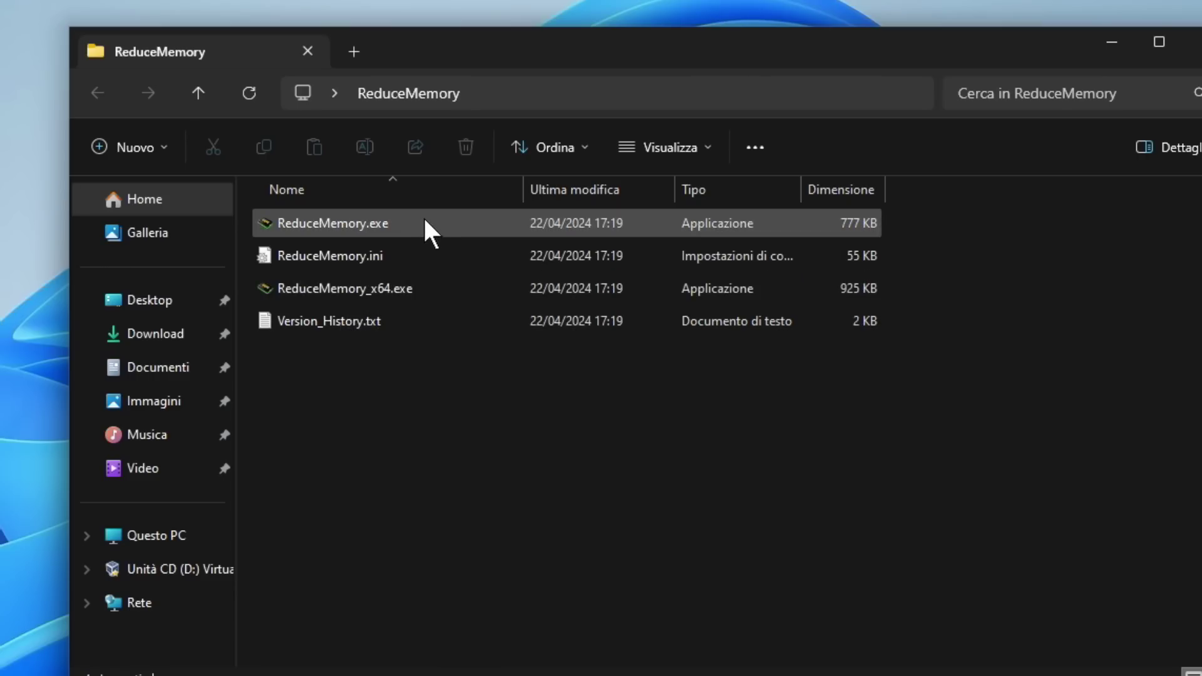
mouse_move(327, 219)
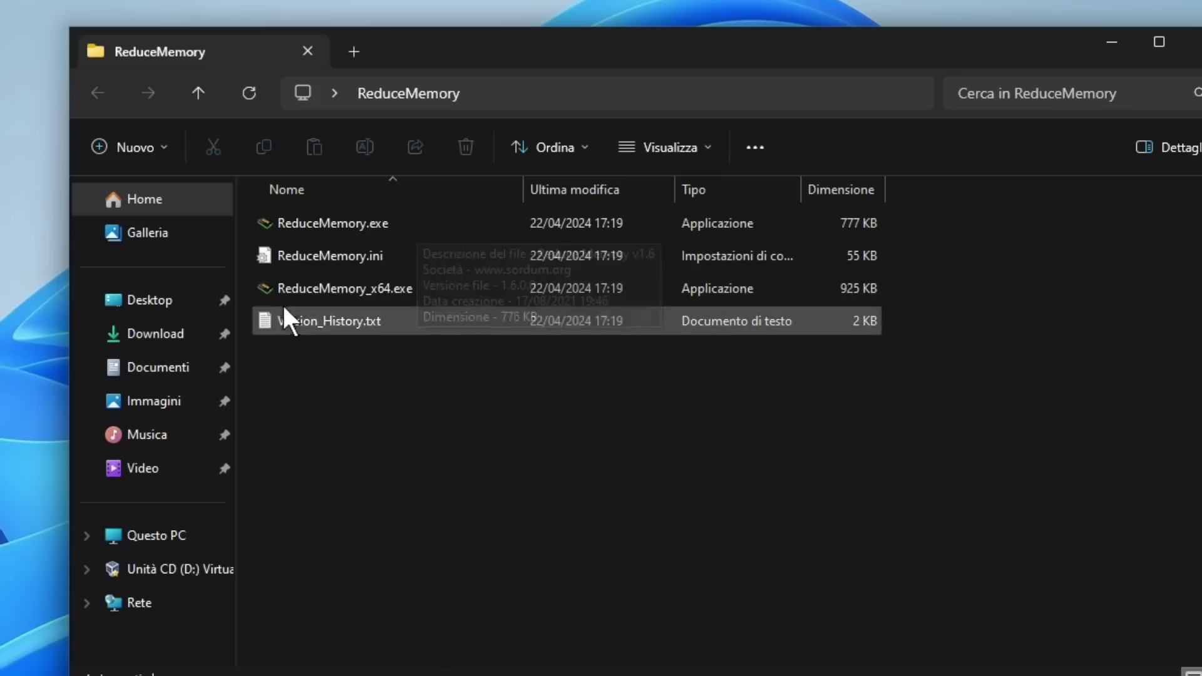
mouse_move(273, 295)
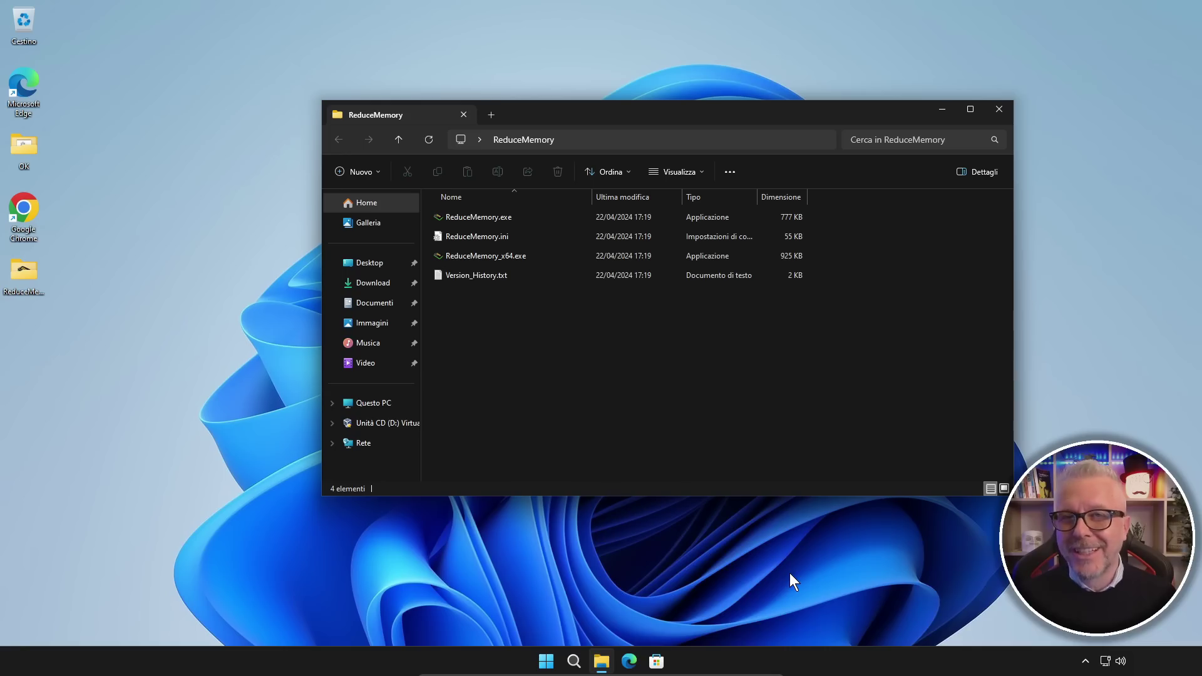
Open Task Manager's memory performance view and place the ReduceMemory folder window beside it
key("ctrl+shift+Escape")
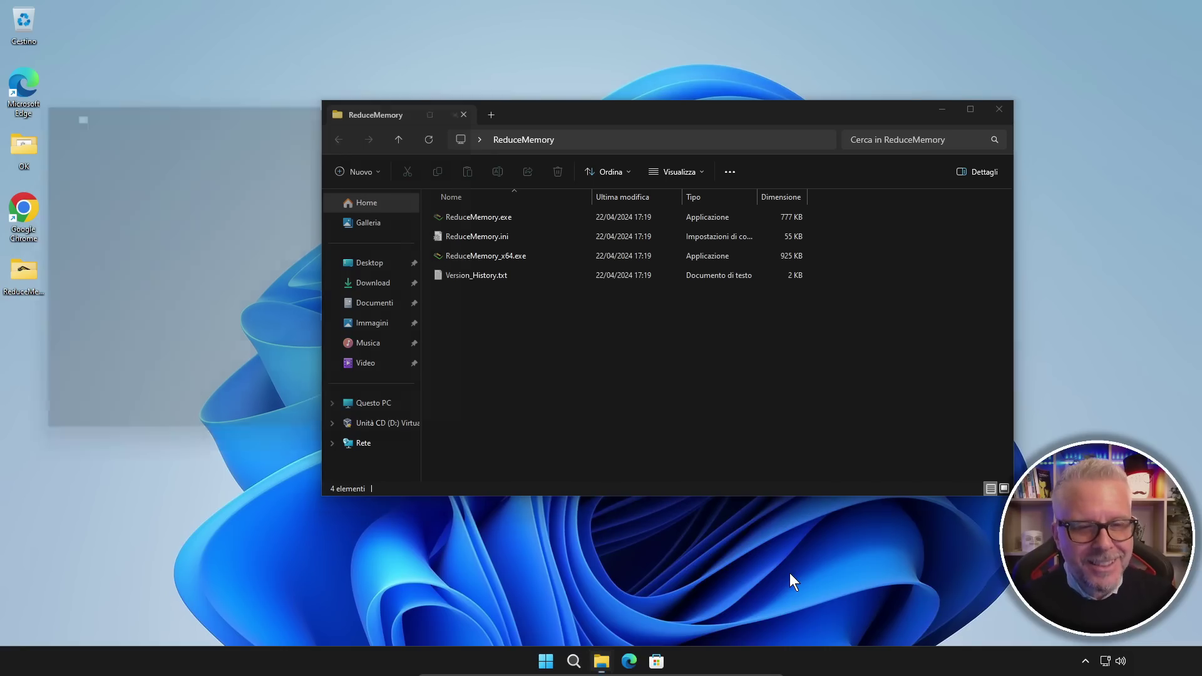
left_click(39, 180)
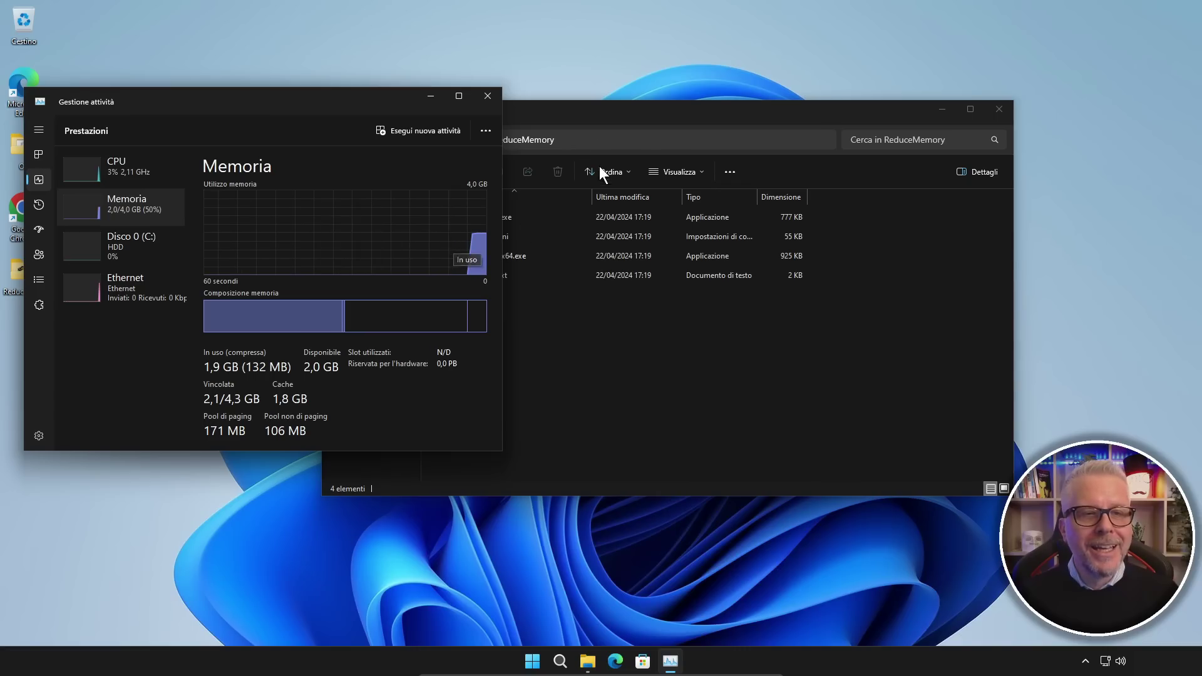
left_click_drag(627, 114, 820, 97)
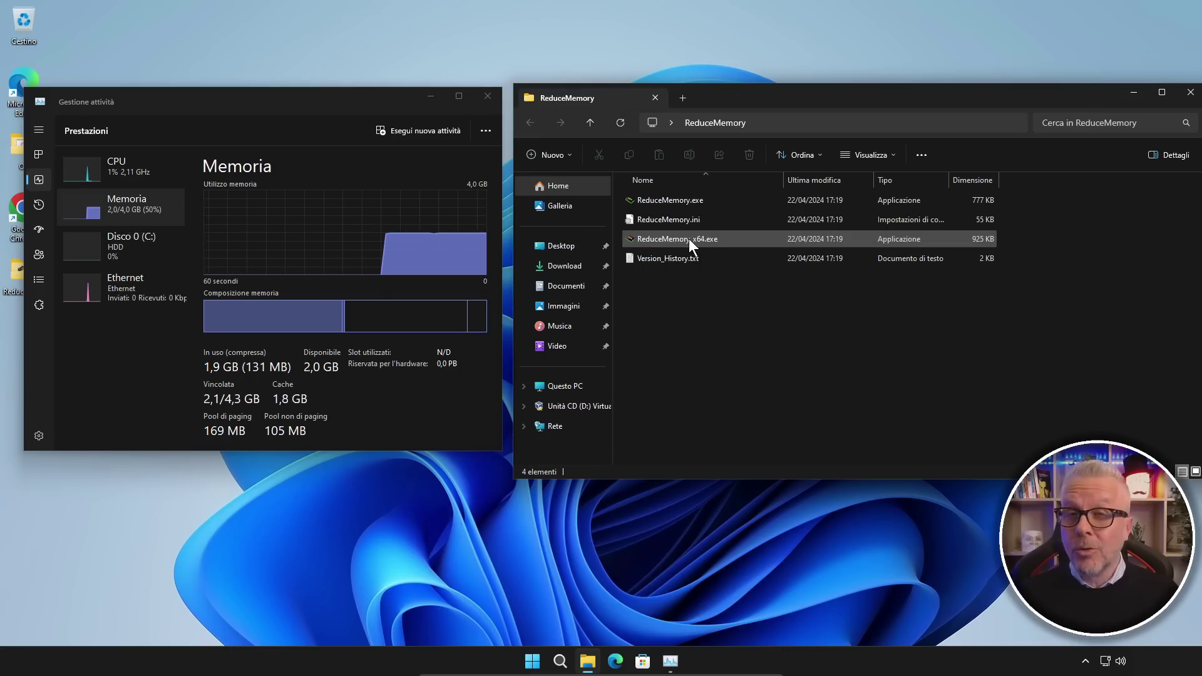
Launch ReduceMemory_x64.exe, move its window clear of Task Manager, and close the ReduceMemory folder window
mouse_move(686, 238)
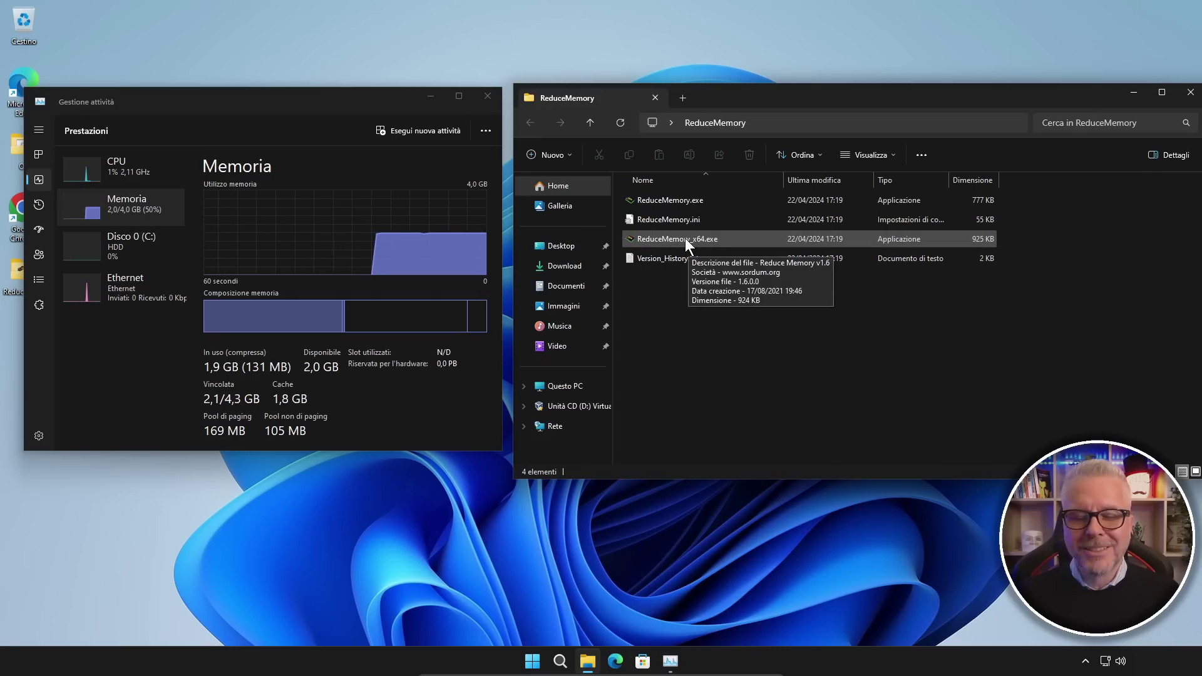
double_click(685, 238)
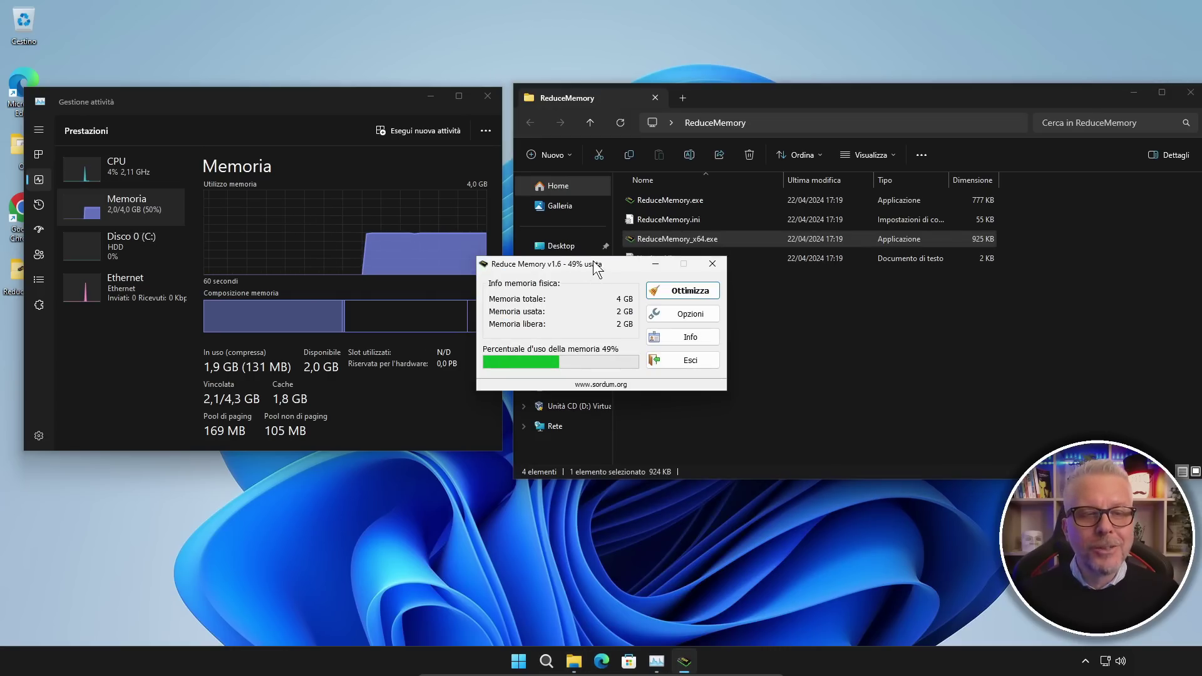
left_click_drag(603, 264, 666, 261)
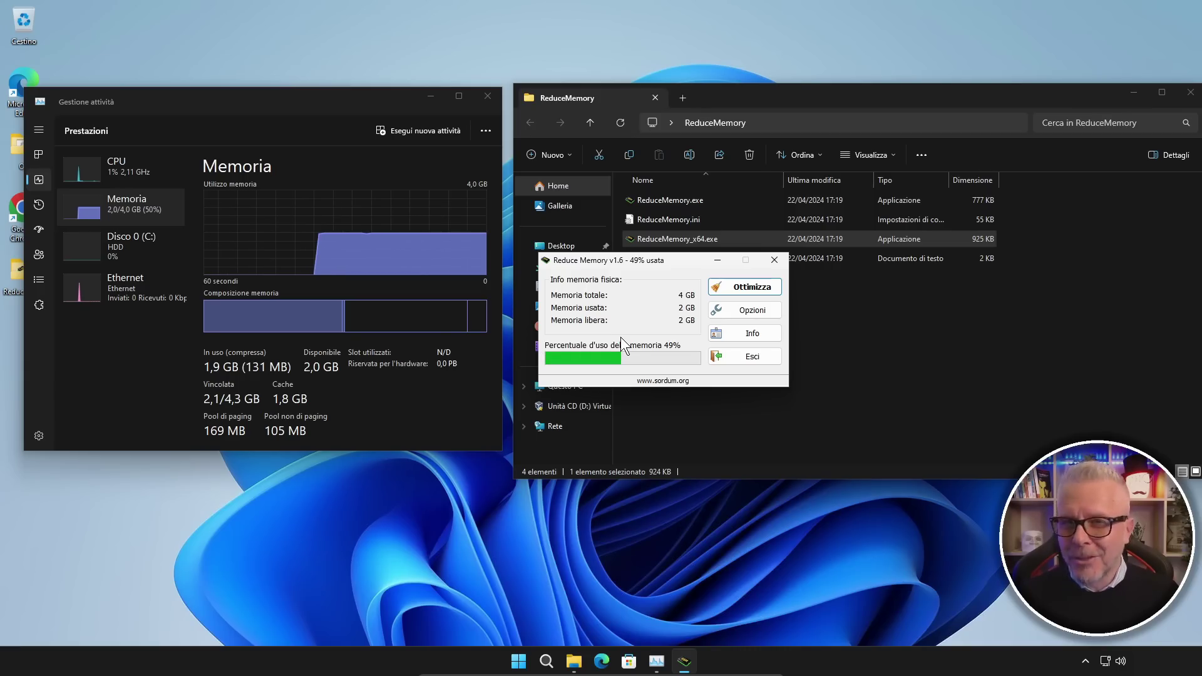
left_click(1190, 93)
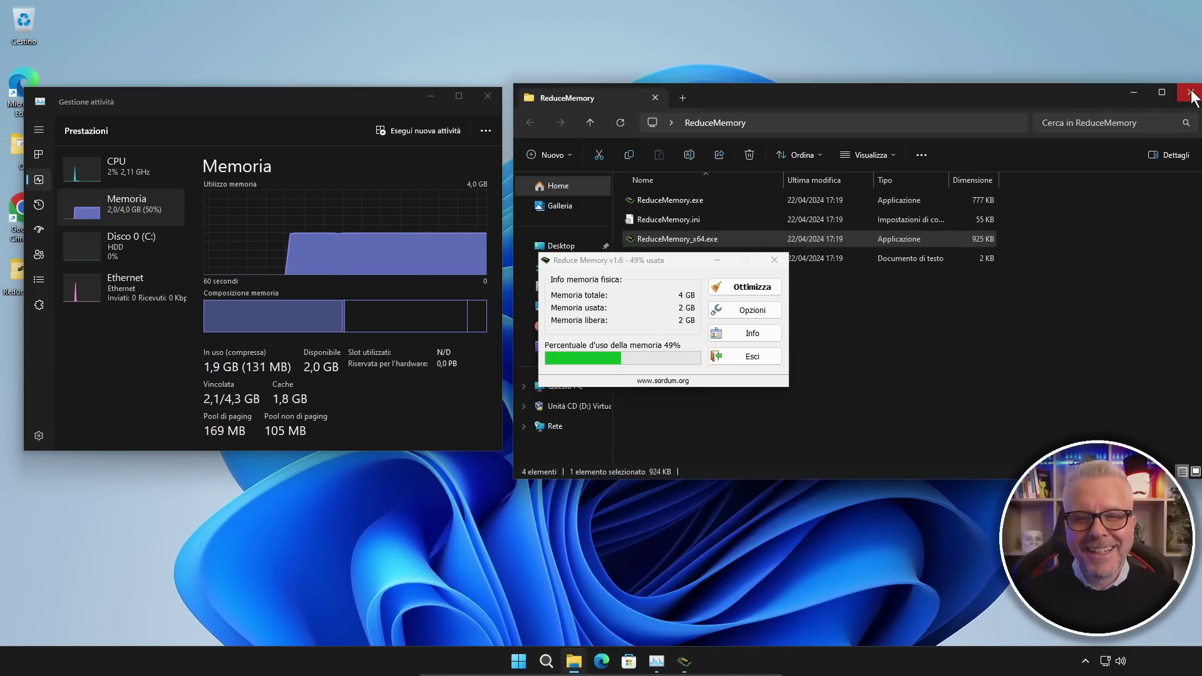
left_click(1190, 93)
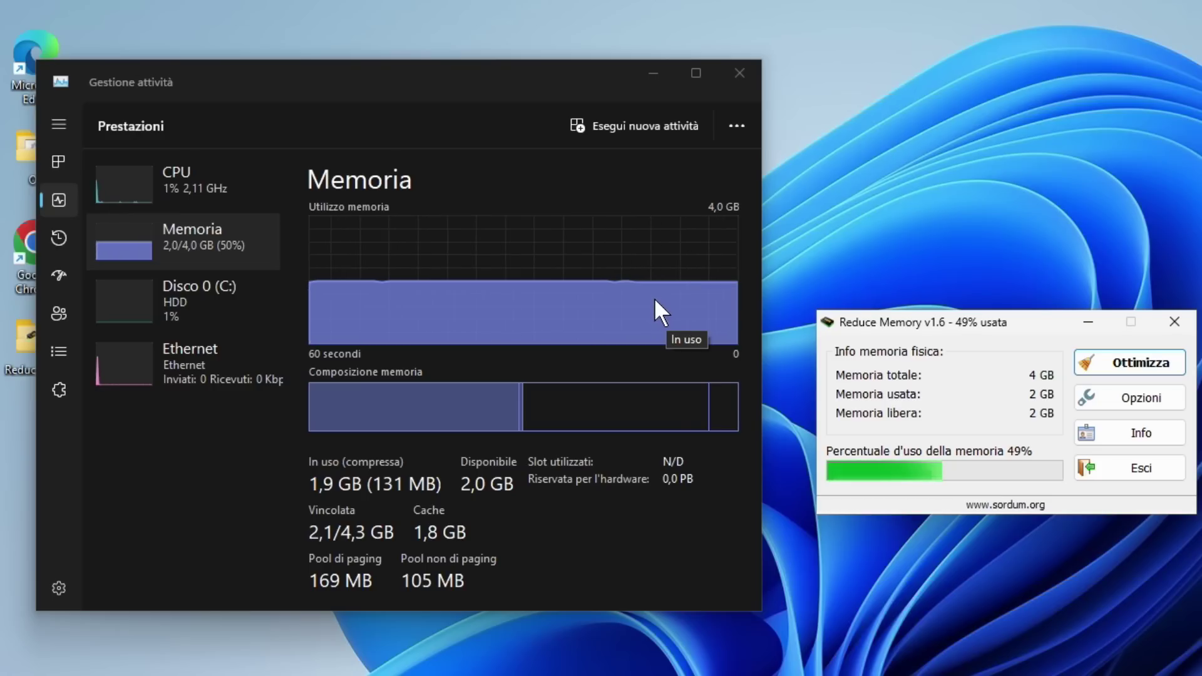
Optimize the system memory with Reduce Memory and close Task Manager
left_click(1137, 370)
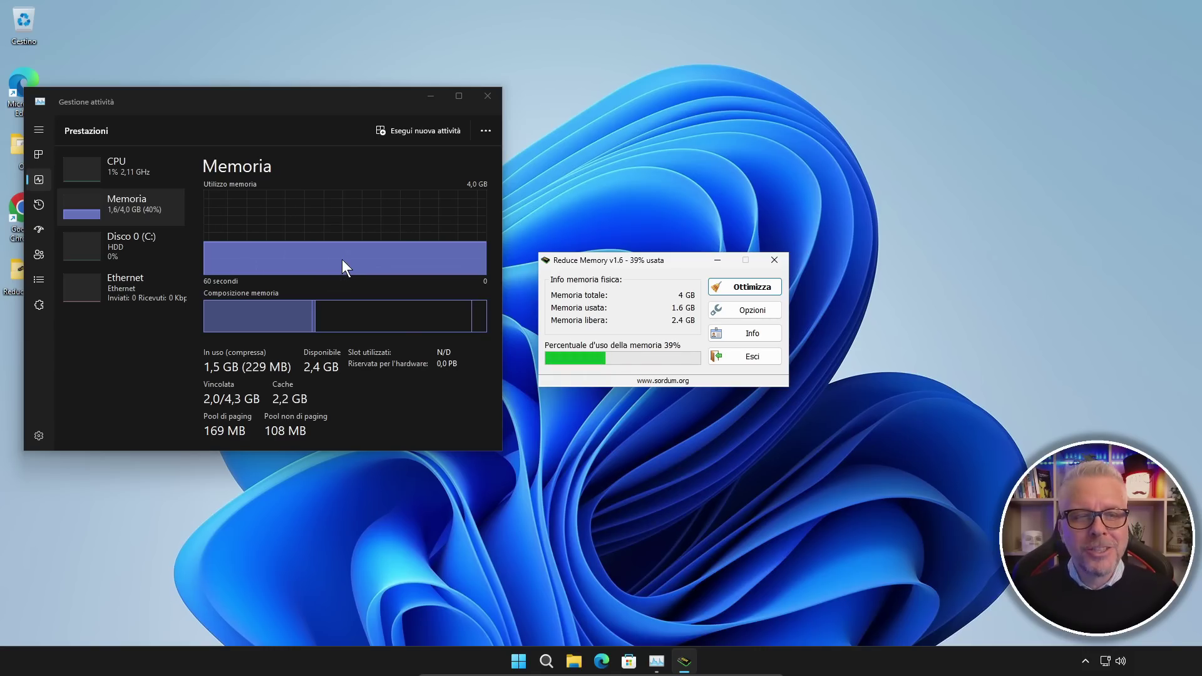
left_click(490, 95)
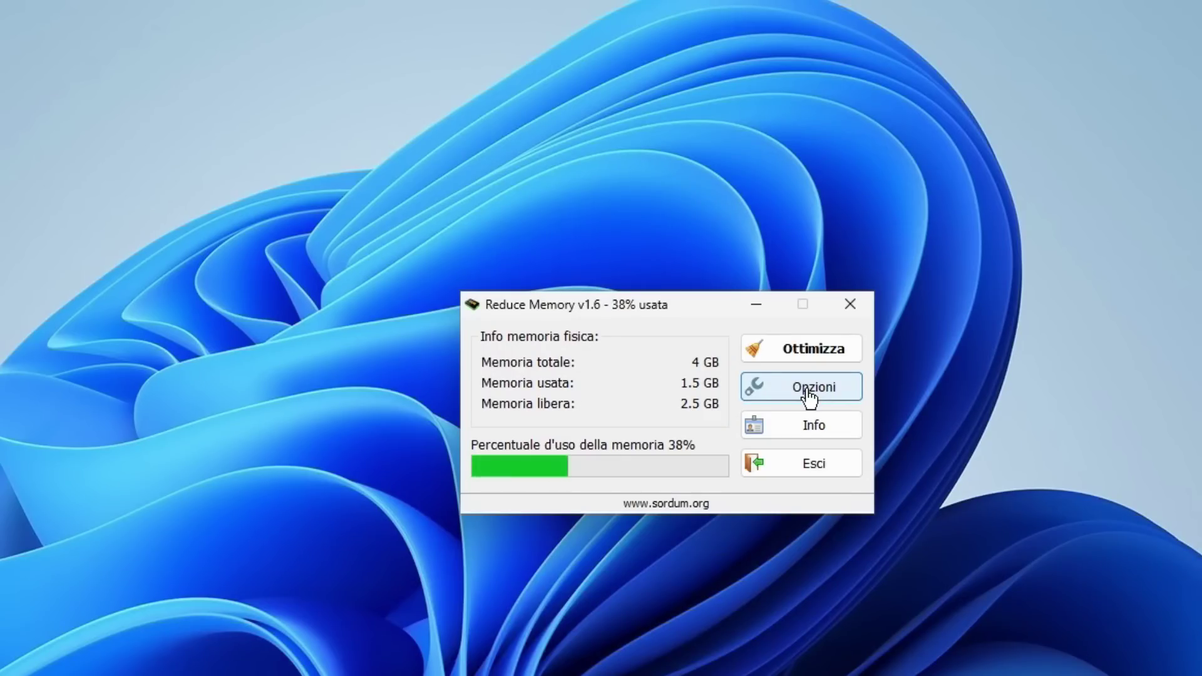
In Reduce Memory's options, enable running automatically at Windows startup and hiding the window at launch
left_click(809, 394)
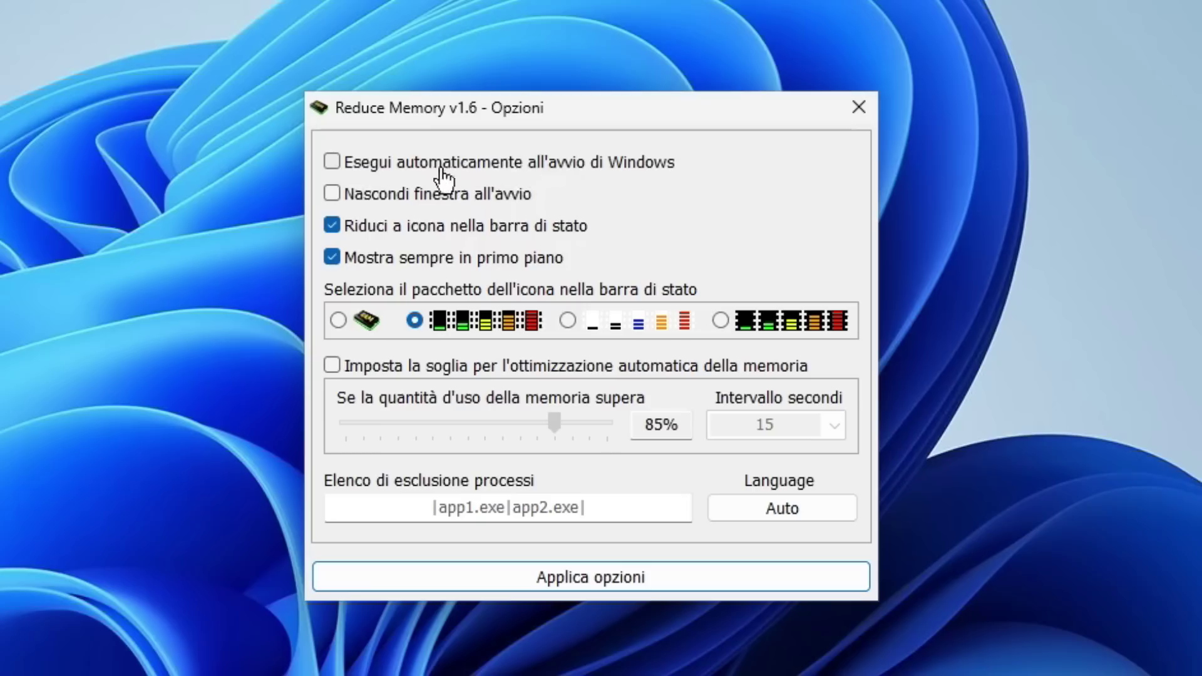
left_click(332, 163)
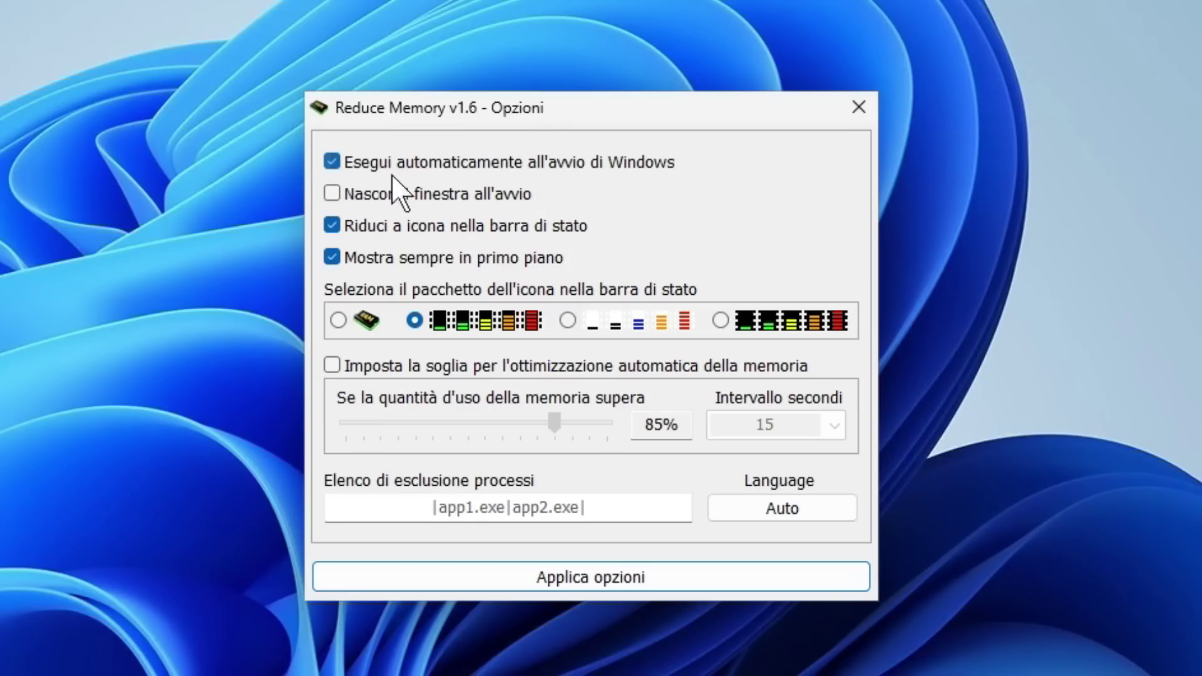
left_click(332, 194)
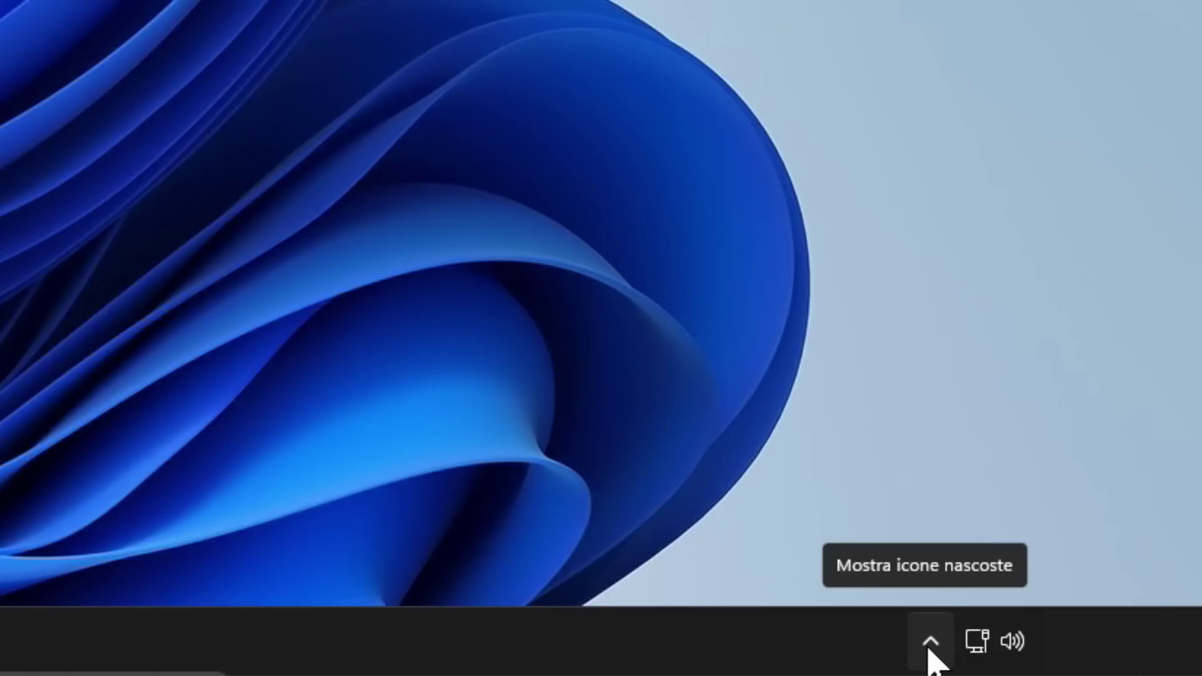
Reveal the hidden system tray icons to check Reduce Memory's icon, and reopen the program's options
left_click(930, 645)
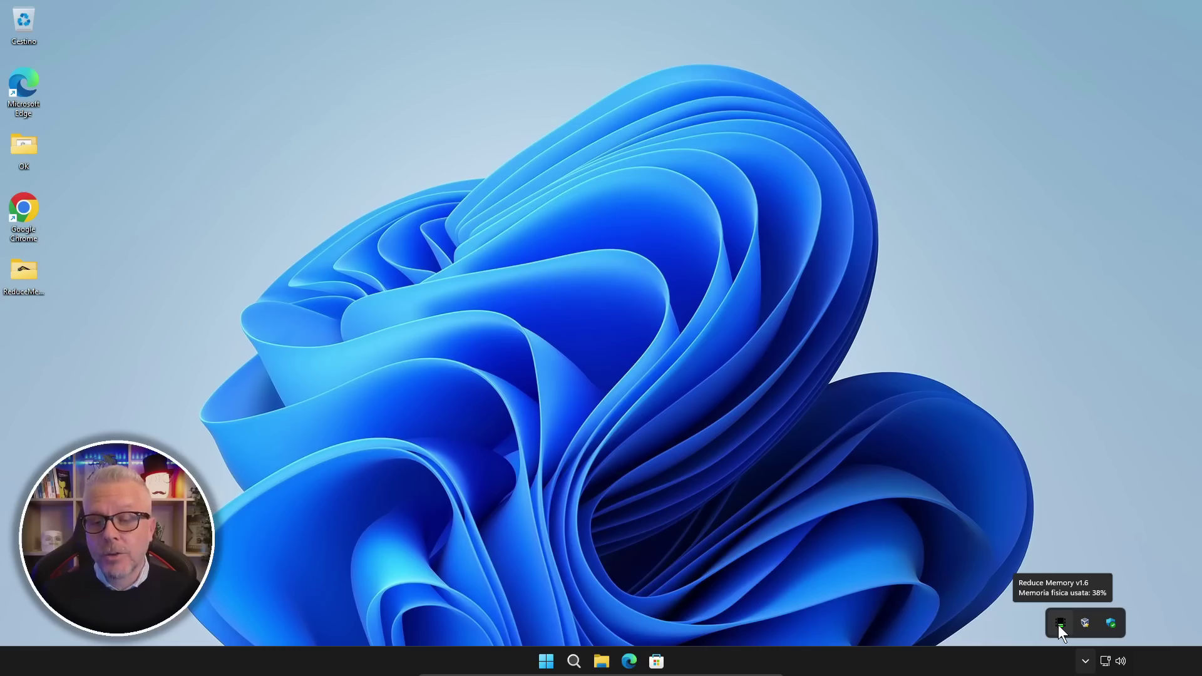
left_click(870, 553)
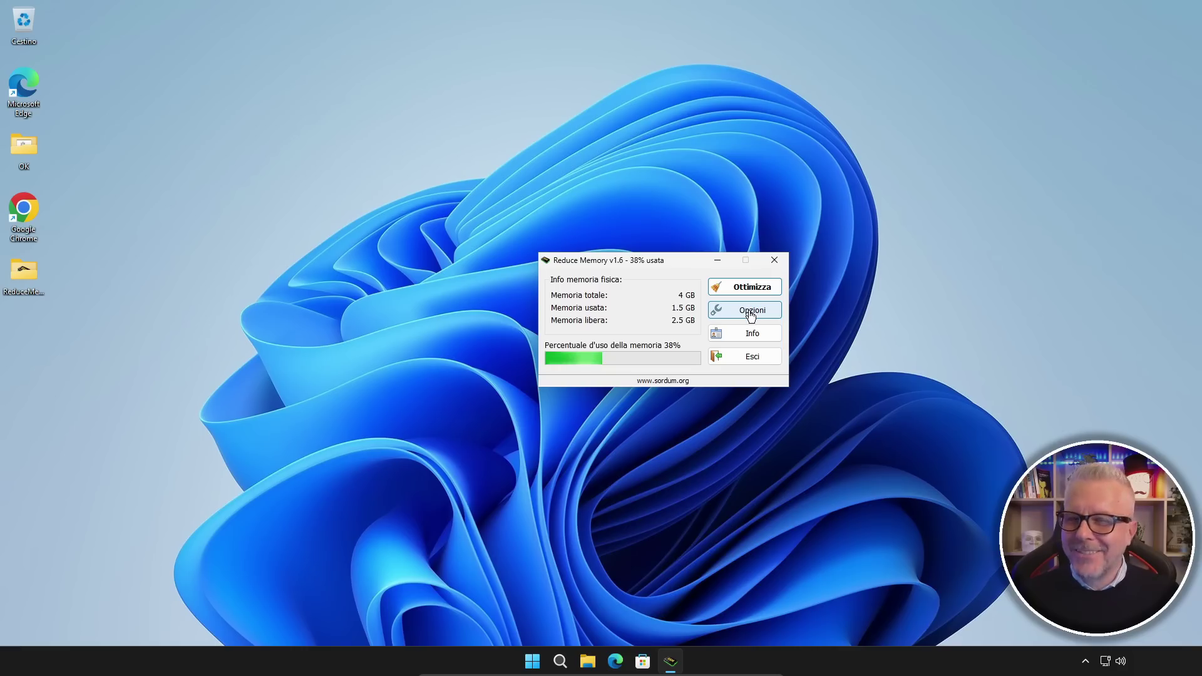
left_click(751, 313)
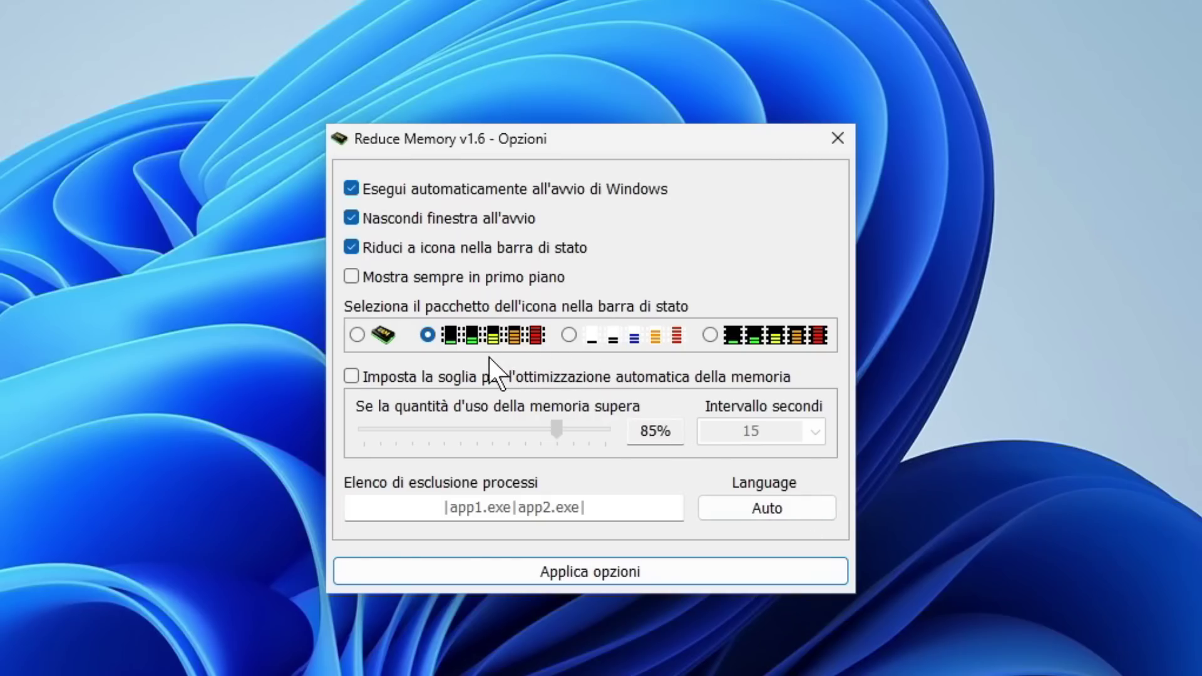
Enable the threshold for automatic memory optimization, with memory usage above 85% and an interval of 600 seconds
left_click(351, 377)
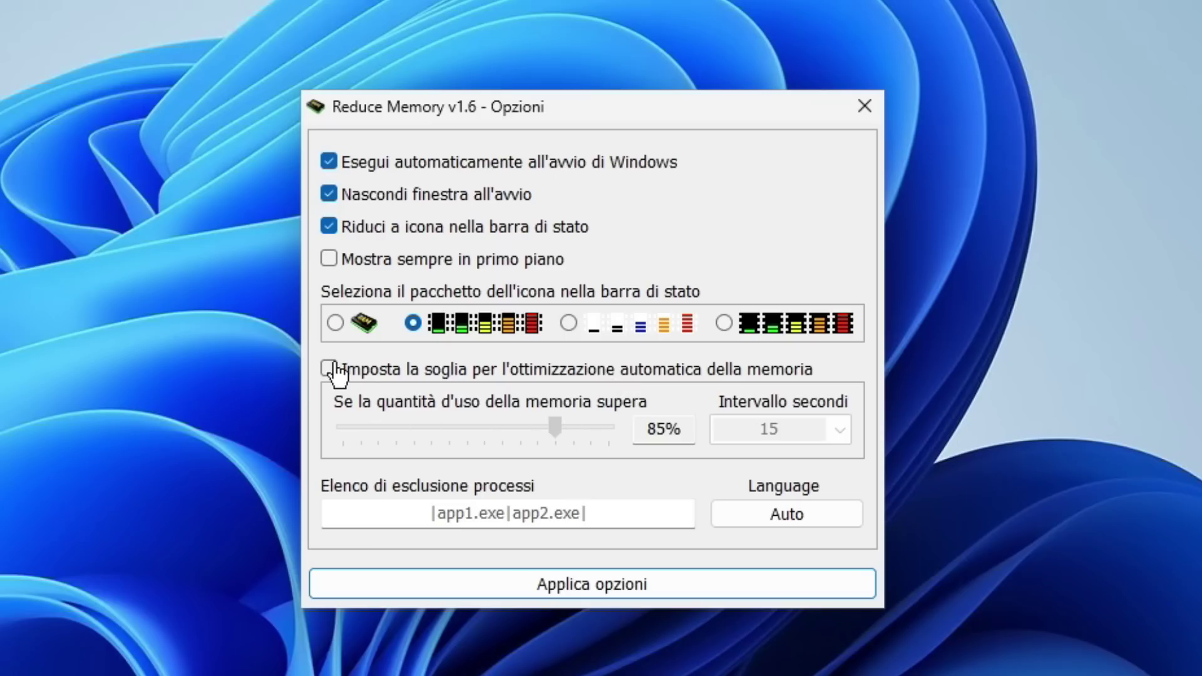
left_click(330, 369)
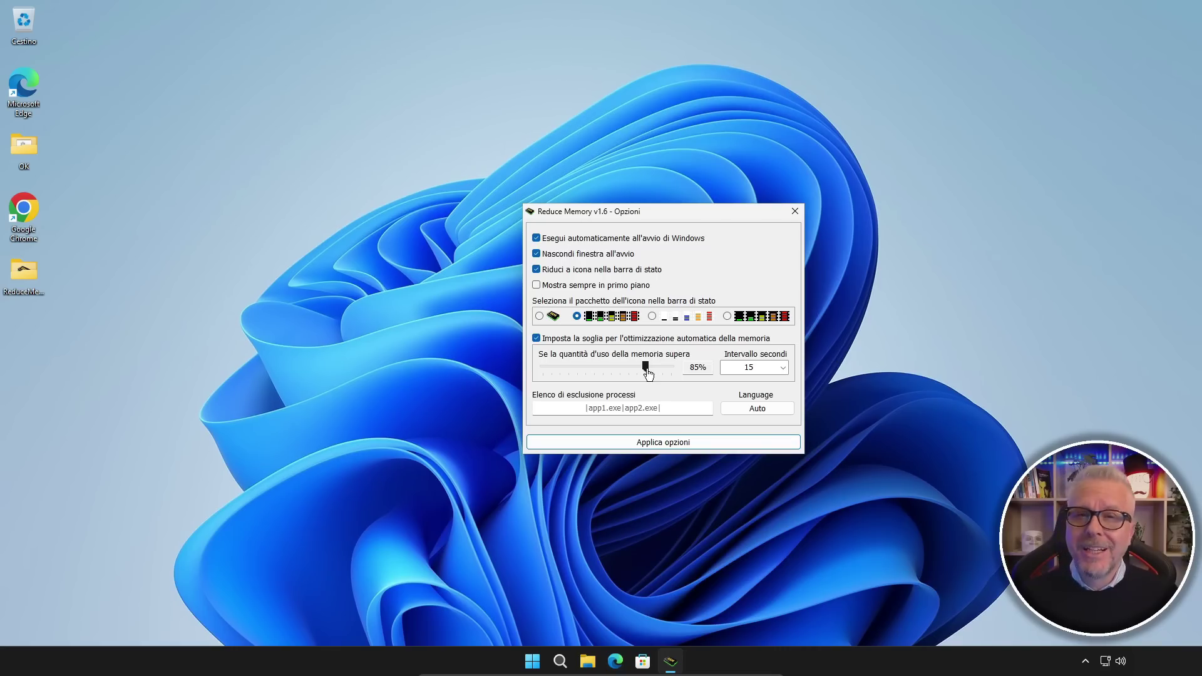
mouse_move(649, 374)
left_mouse_down()
mouse_move(564, 374)
mouse_move(631, 373)
left_mouse_up()
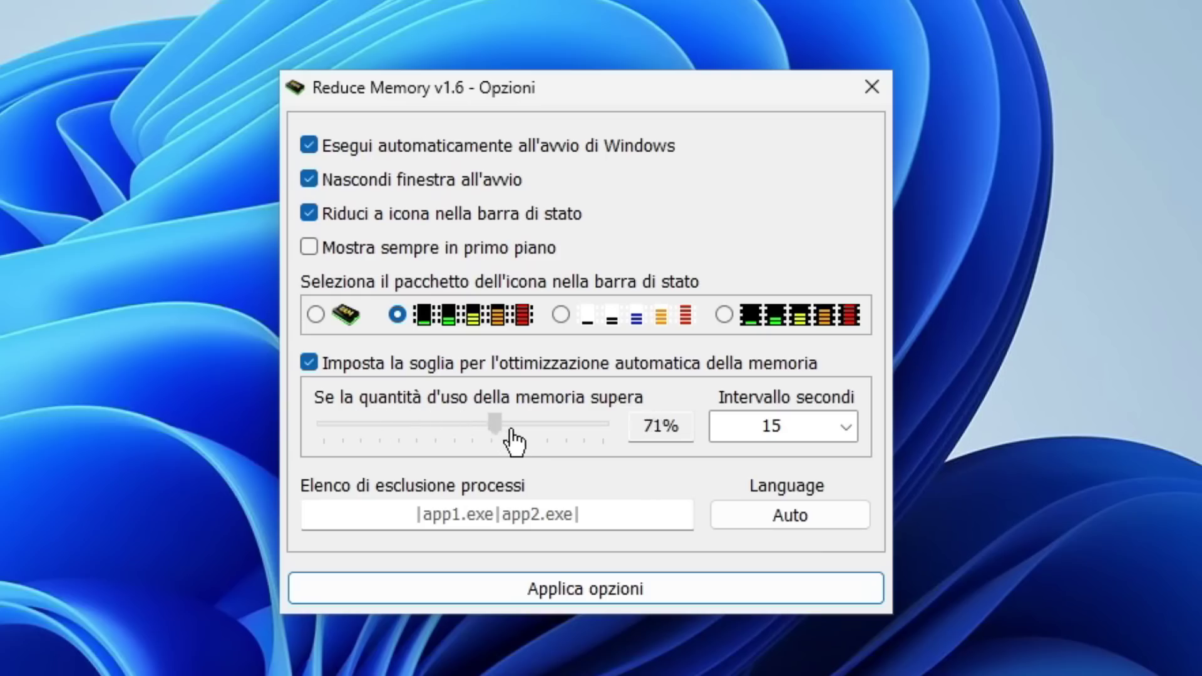
left_click_drag(511, 433, 547, 432)
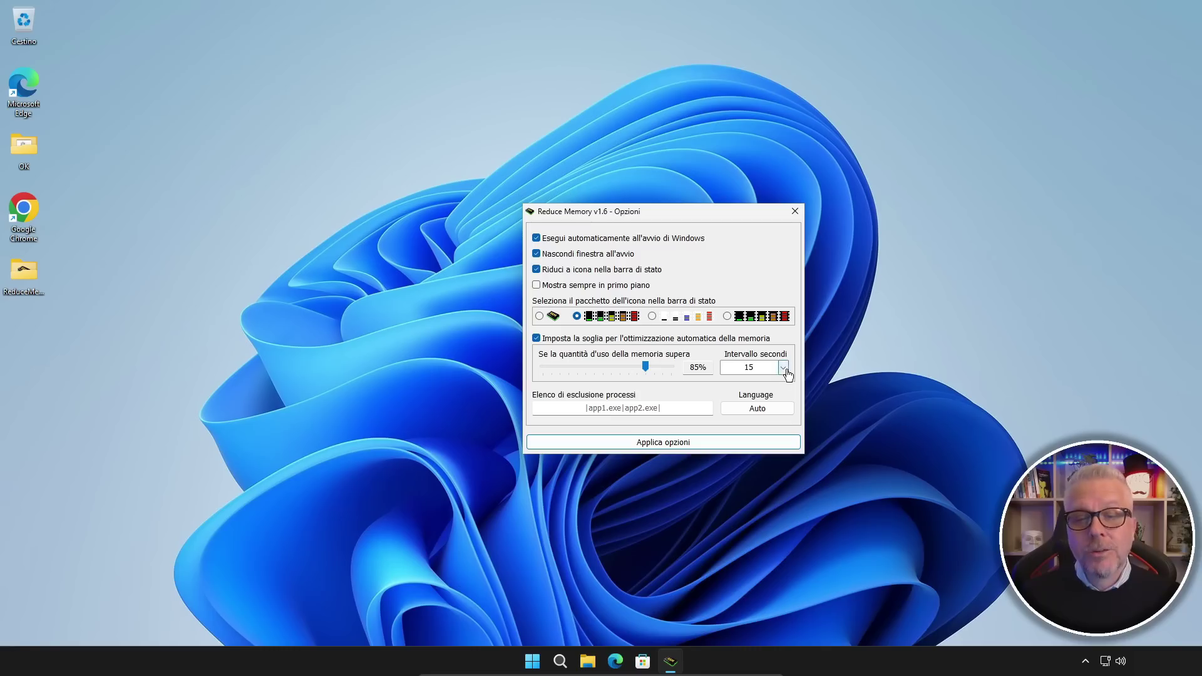
left_click(826, 428)
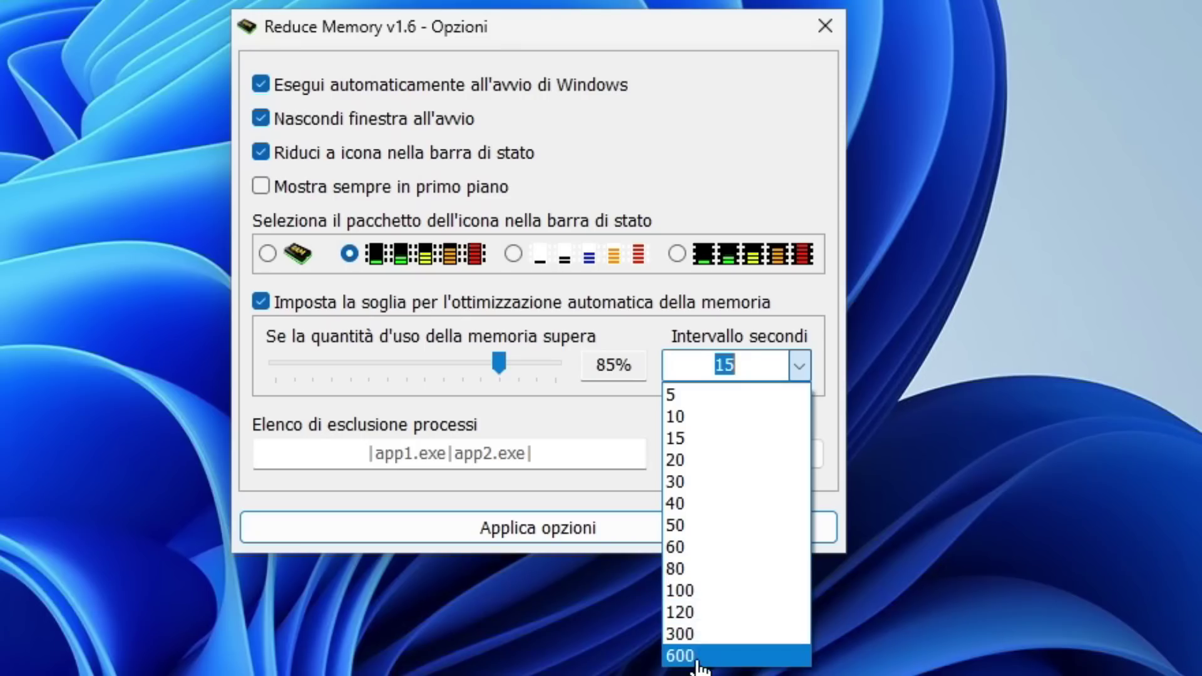
left_click(695, 656)
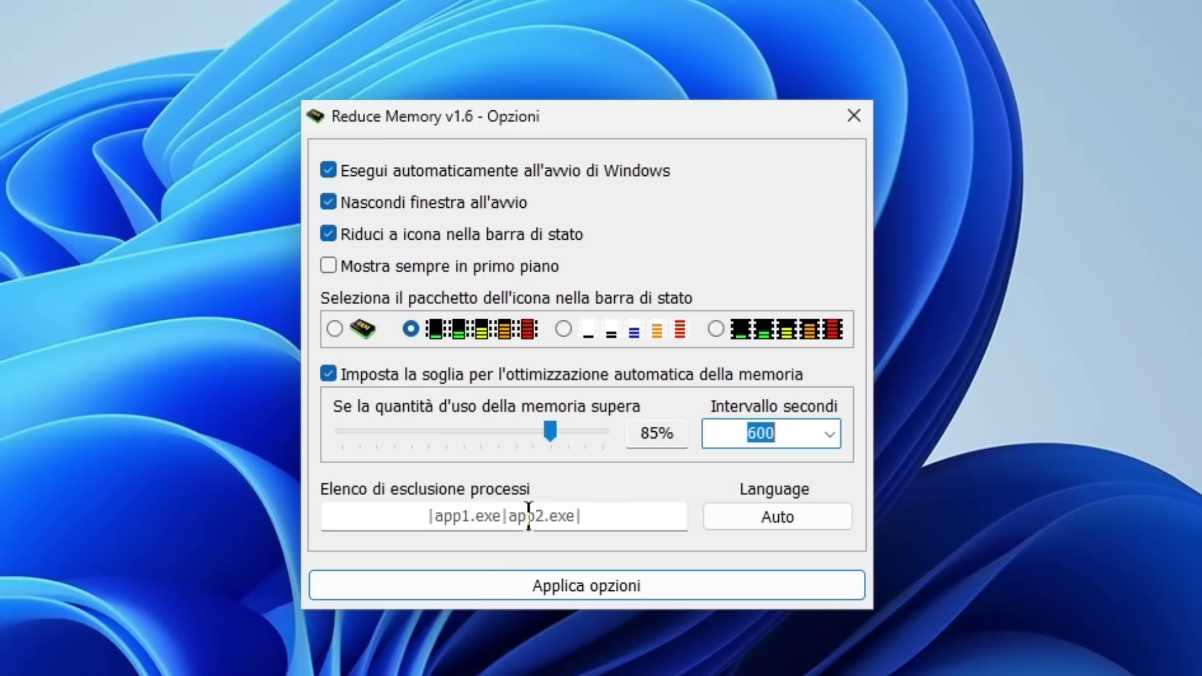
Set the process exclusion list to |chrome.exe|explorer.exe| and apply the options
left_click(635, 407)
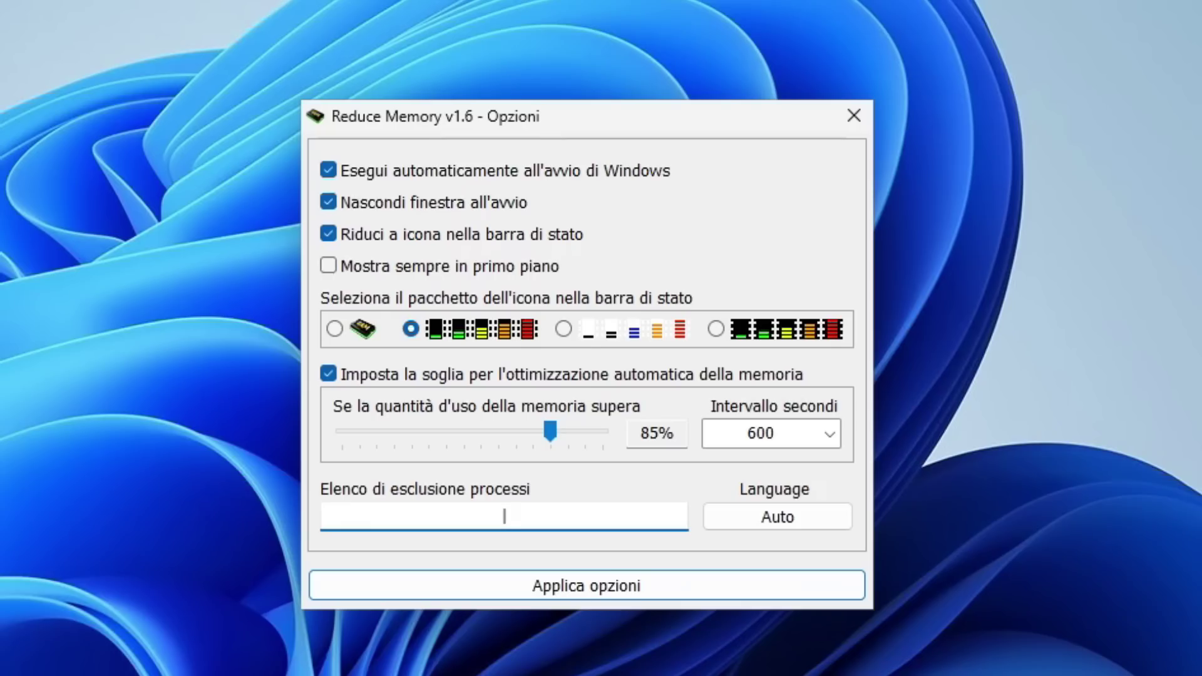
type("c")
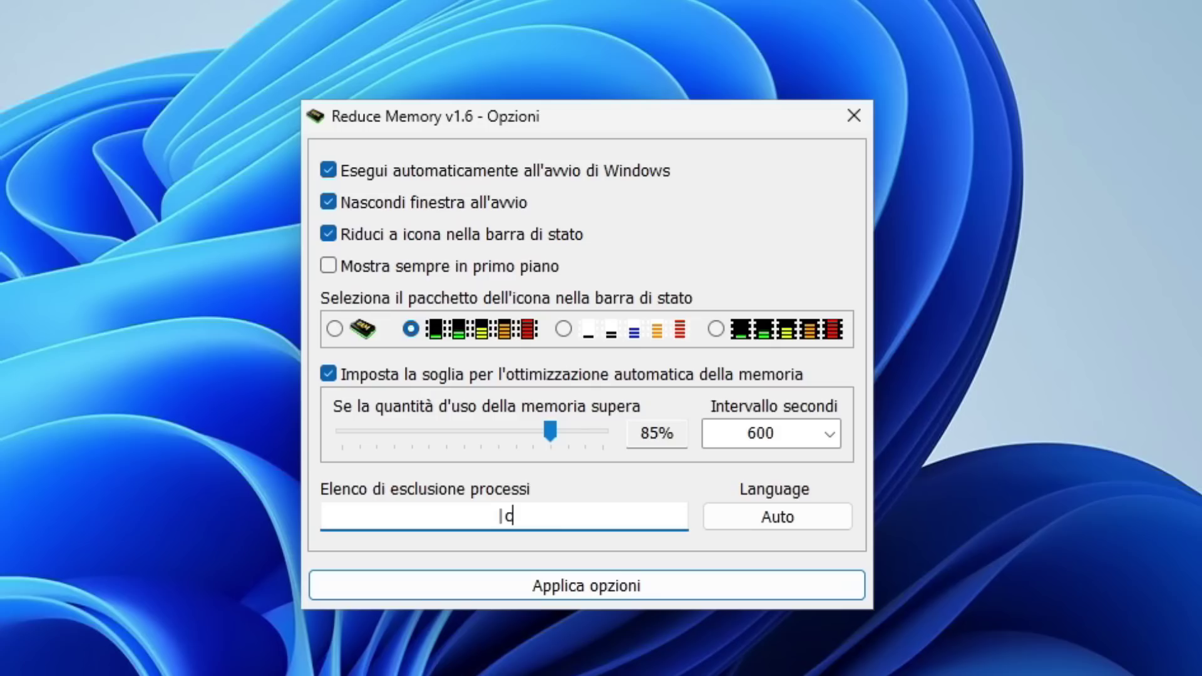
type("hrome.exe")
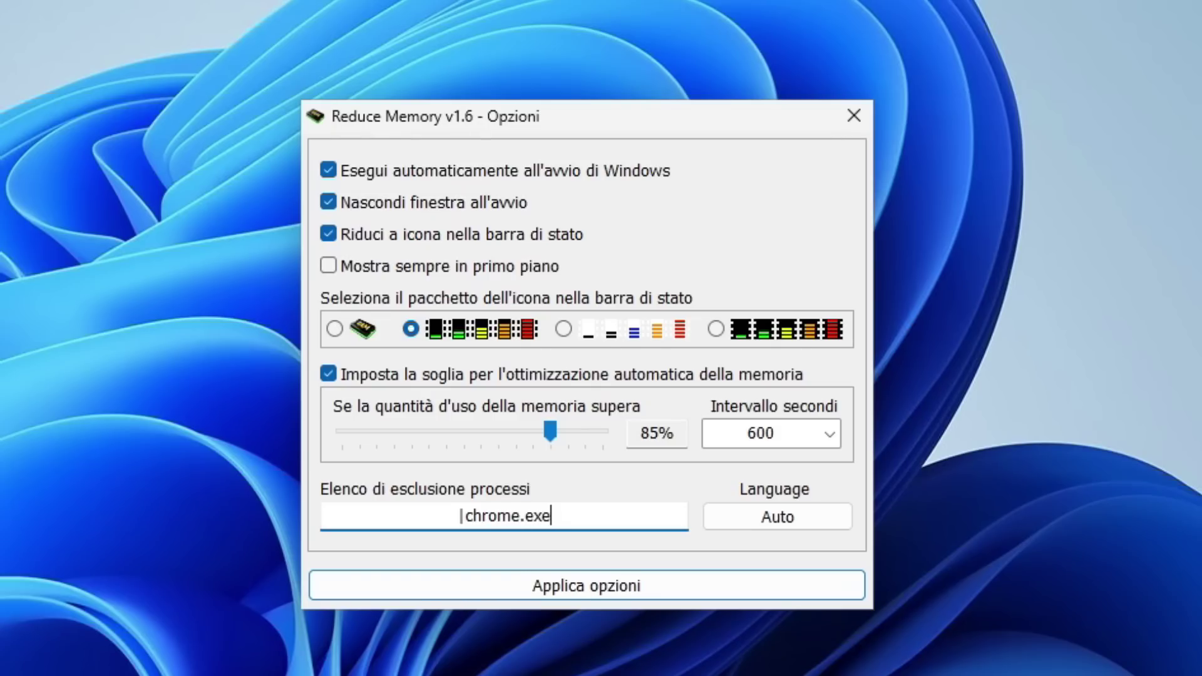
type("|")
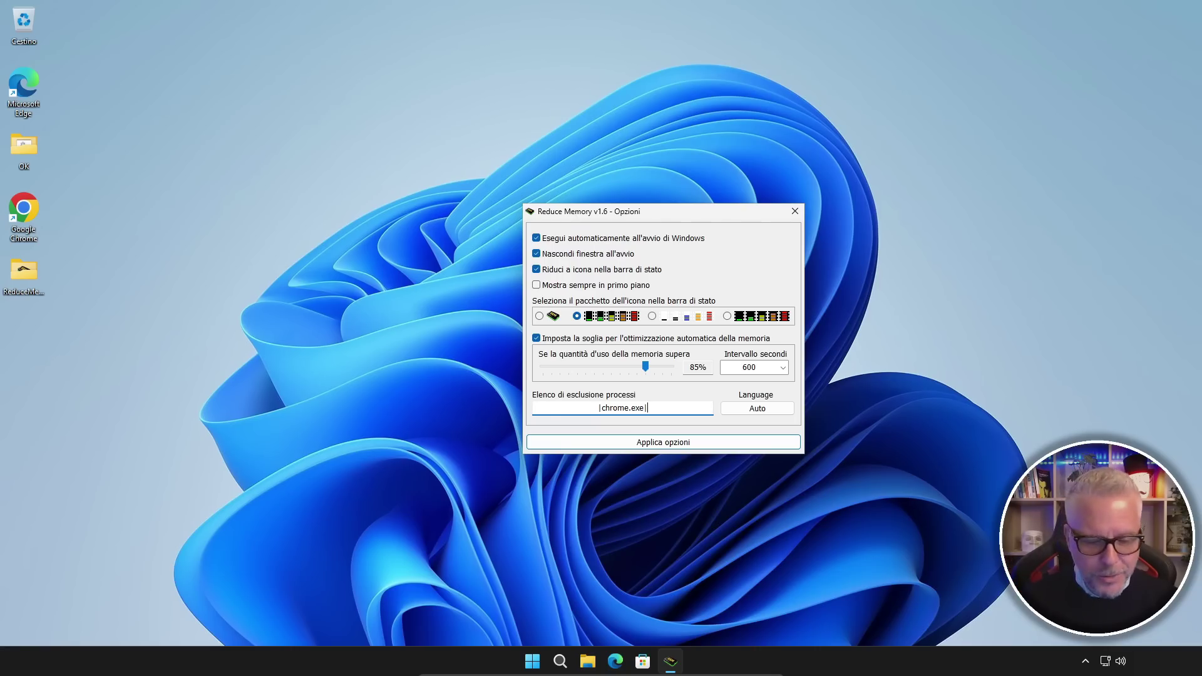
type("explorer.exe")
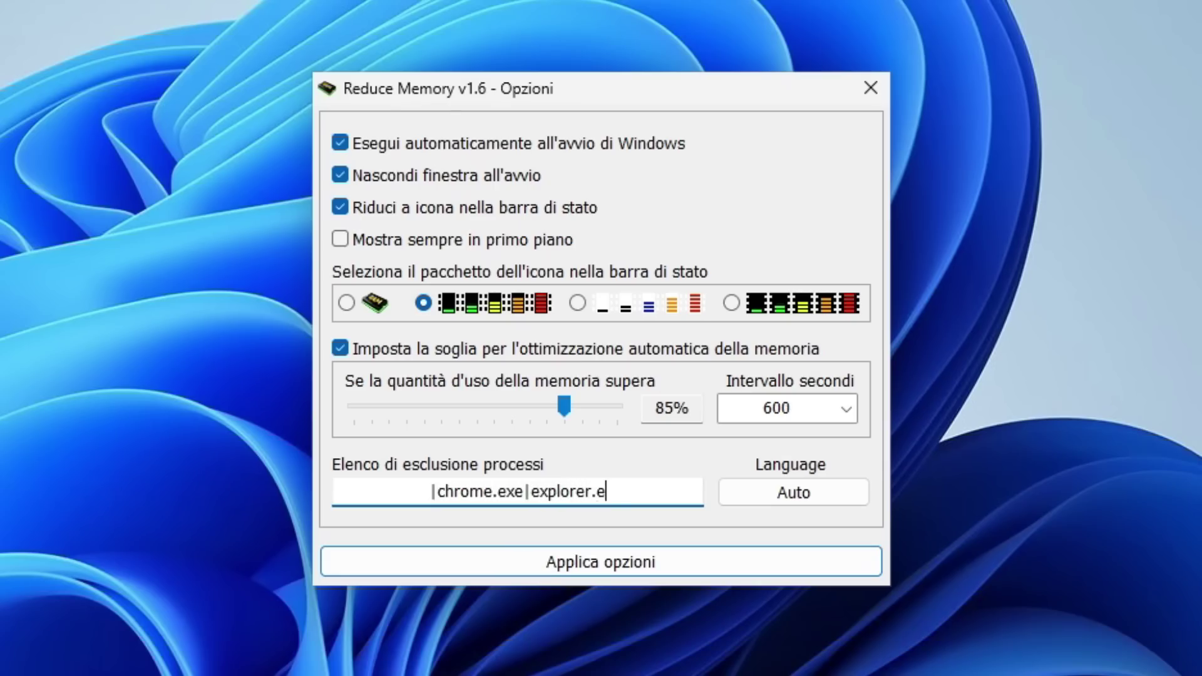
type("|")
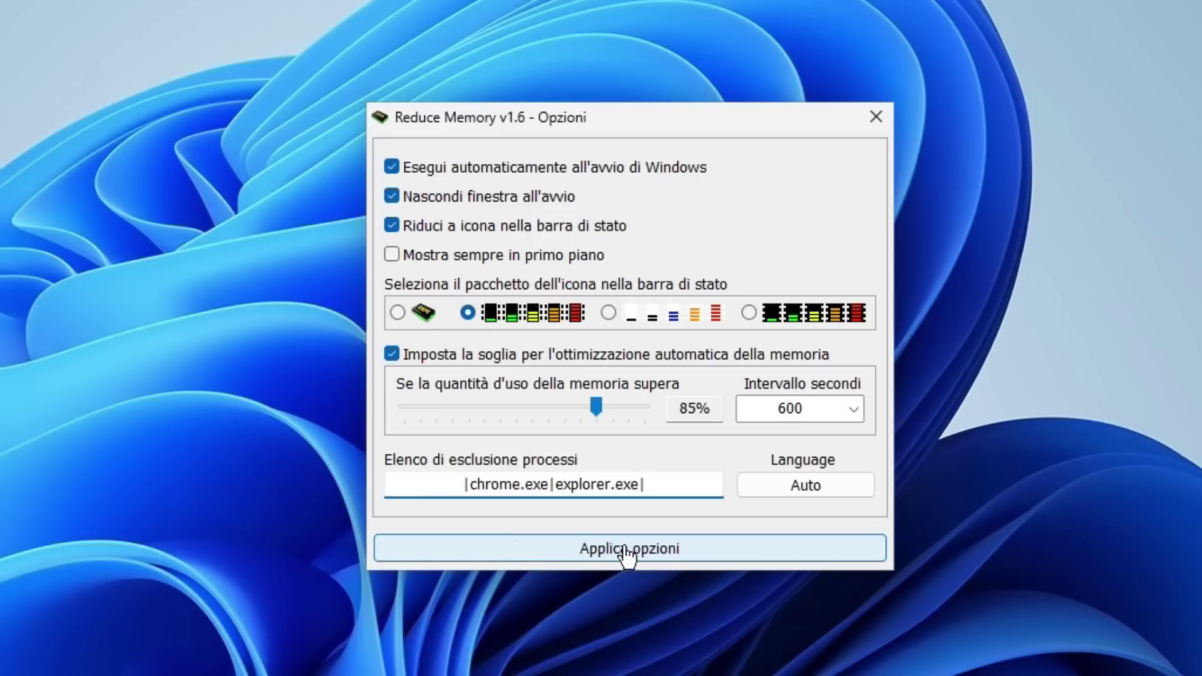
left_click(637, 552)
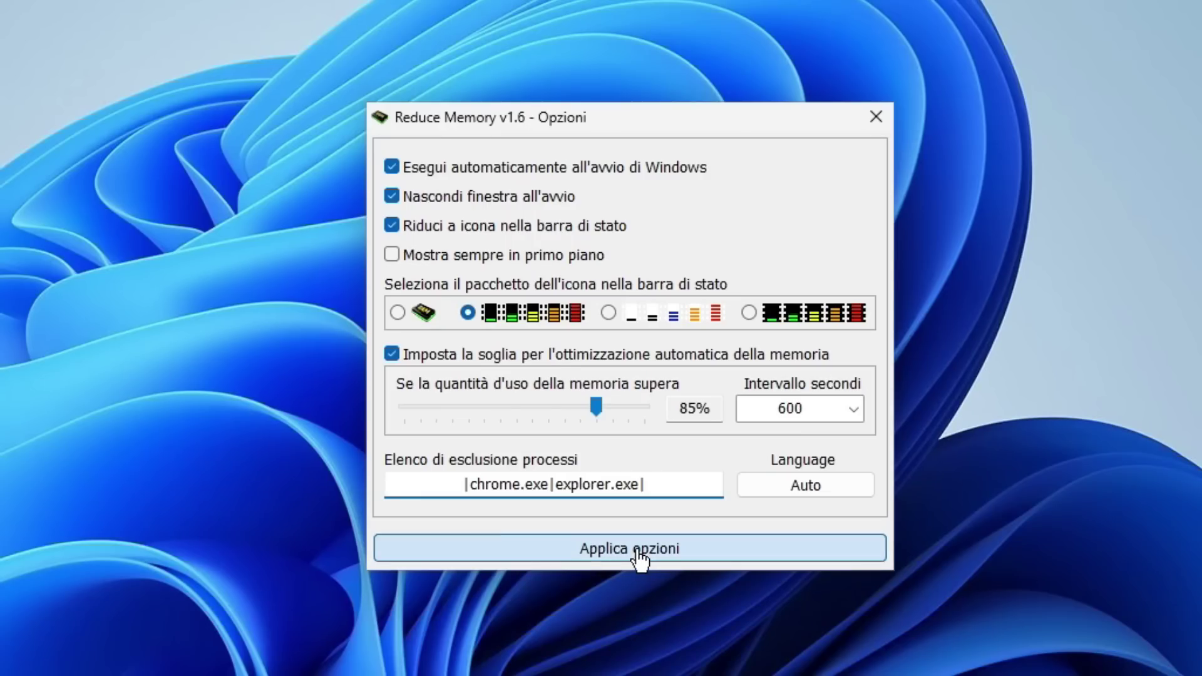